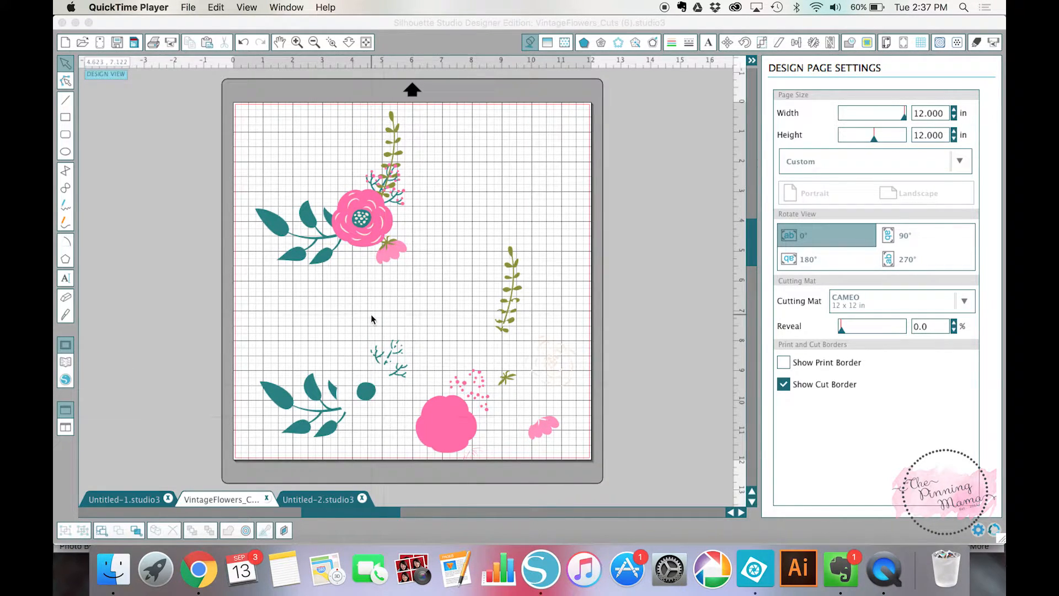
Step: Shift the separated teal, pink and olive flower layers slightly sideways on the lower part of the page
left_click(300, 387)
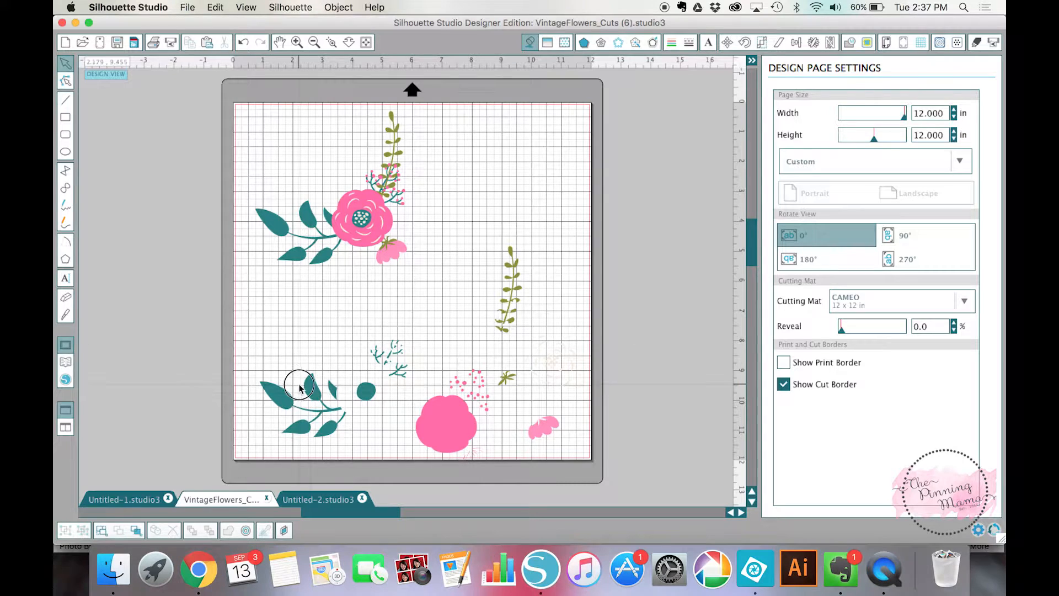
mouse_move(313, 392)
left_mouse_down()
mouse_move(289, 377)
mouse_move(323, 398)
mouse_move(309, 392)
left_mouse_up()
left_click_drag(437, 419, 424, 414)
left_click_drag(504, 303, 502, 308)
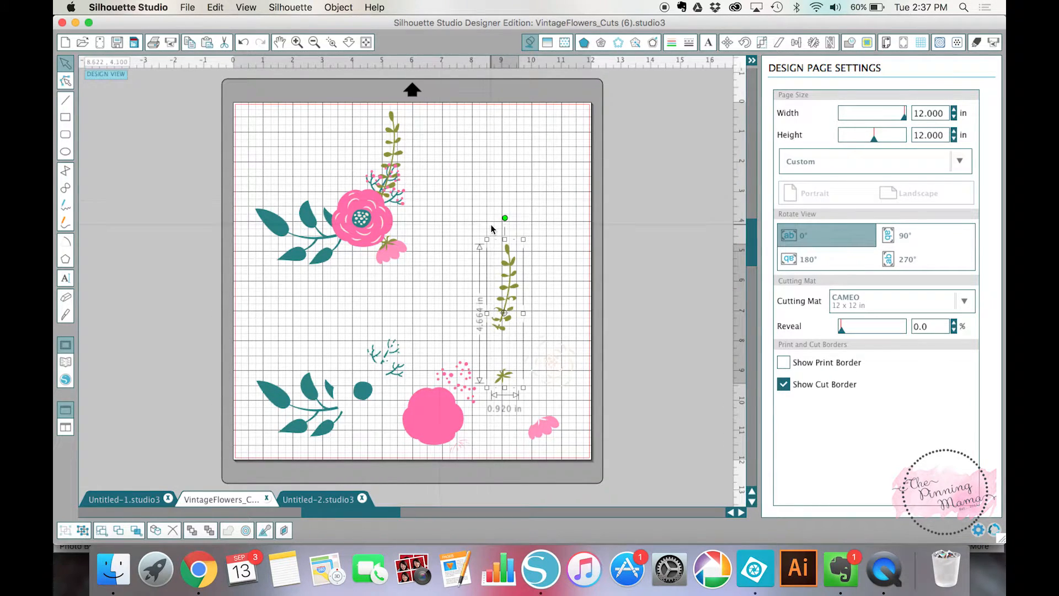
left_click_drag(507, 271, 516, 272)
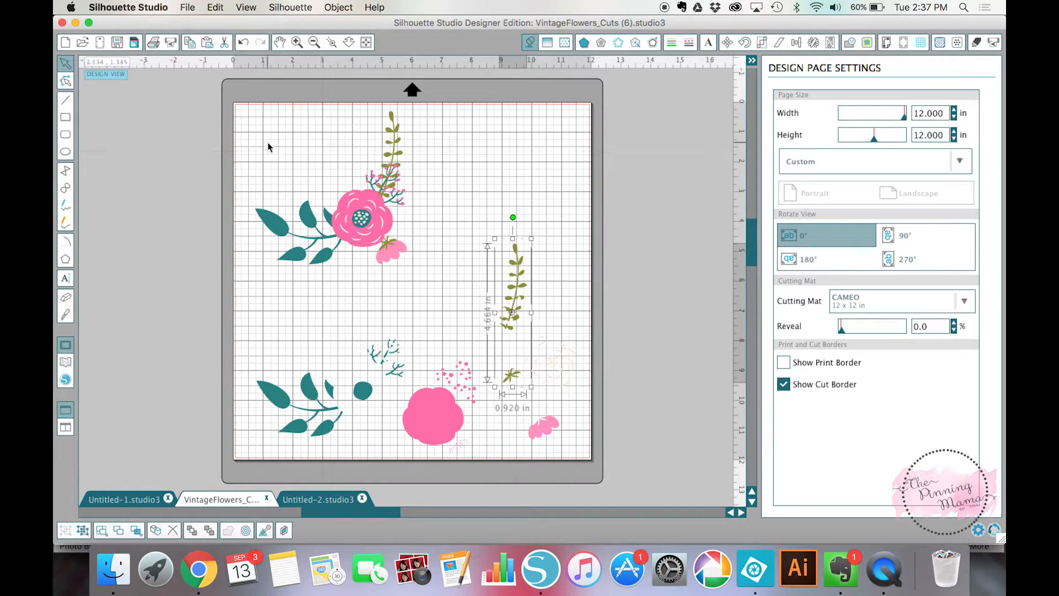
Step: Group all pieces of the assembled flower and scale the group proportionally to about 4.8 in wide
left_click_drag(237, 106, 469, 292)
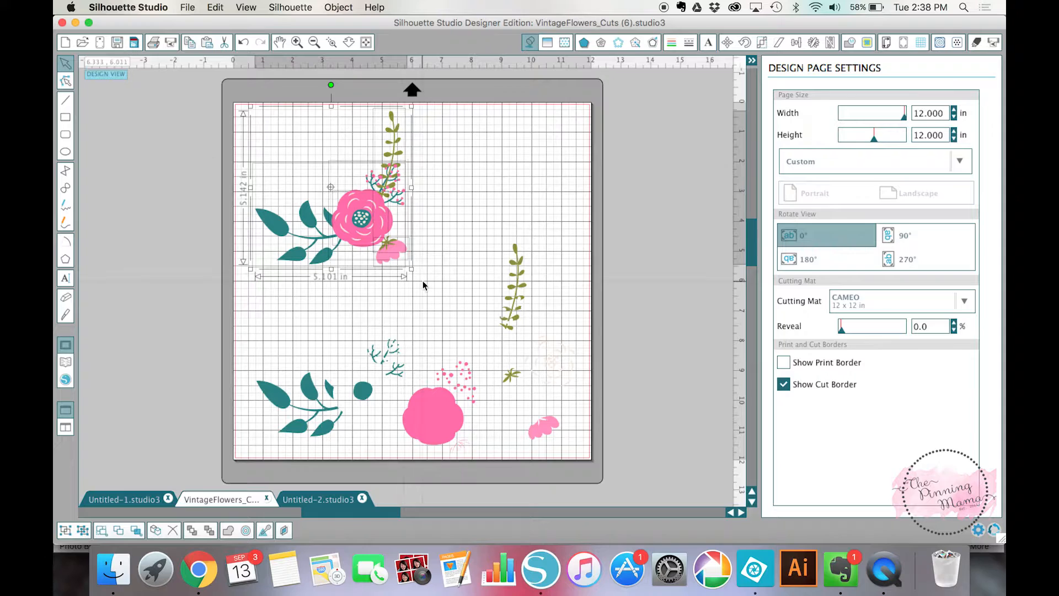
left_click(354, 209)
right_click(354, 208)
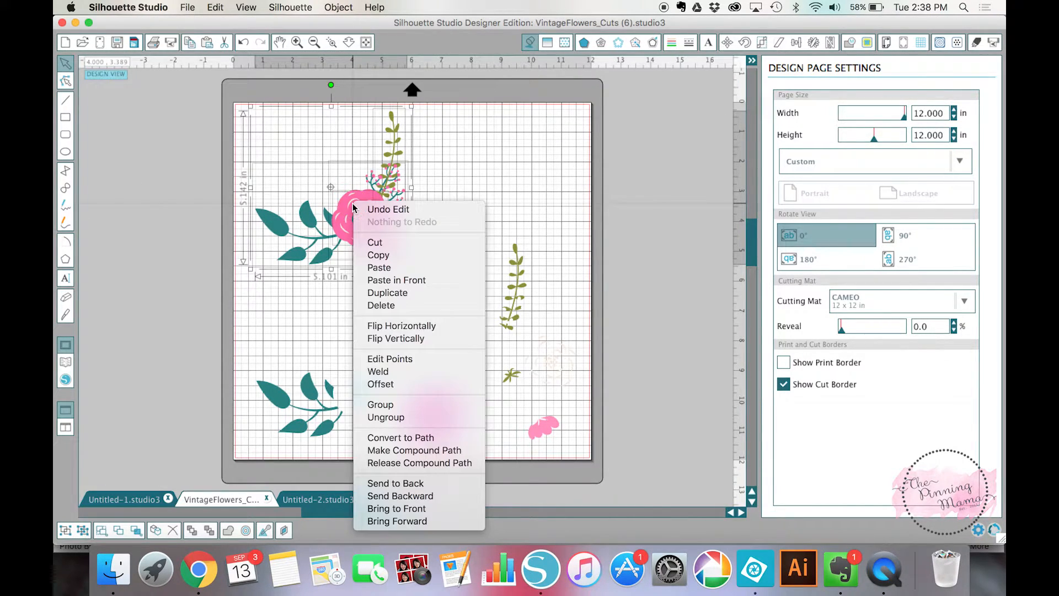
left_click(385, 406)
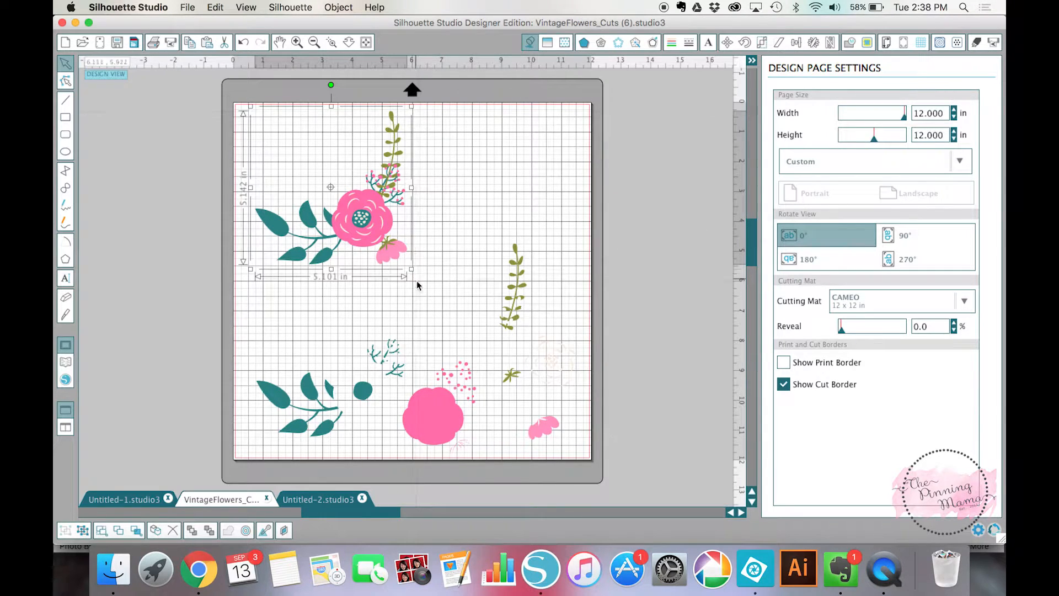
left_click_drag(411, 269, 470, 300)
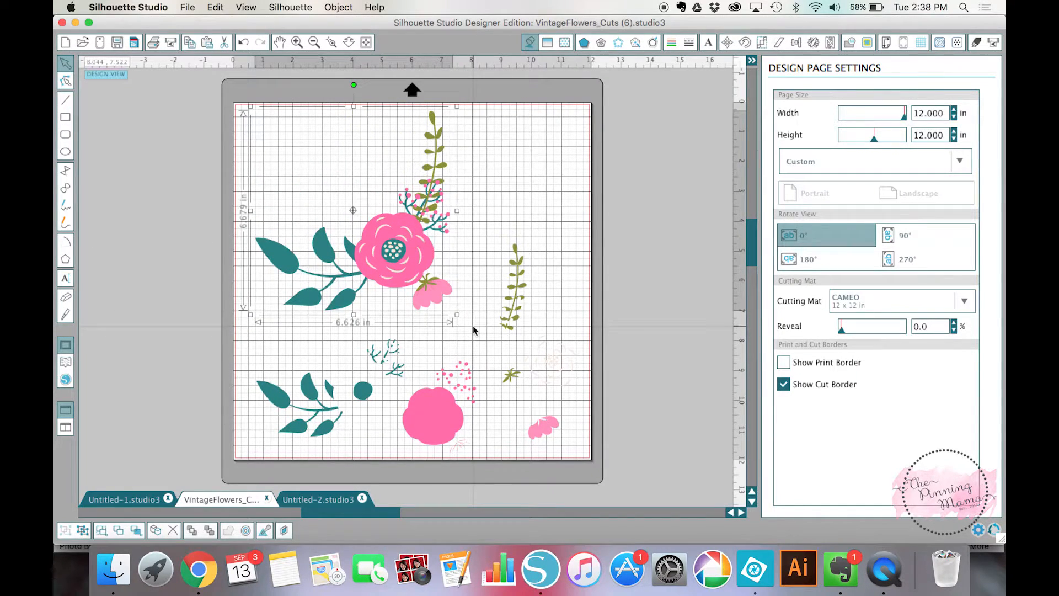
left_click_drag(457, 316, 404, 260)
right_click(363, 199)
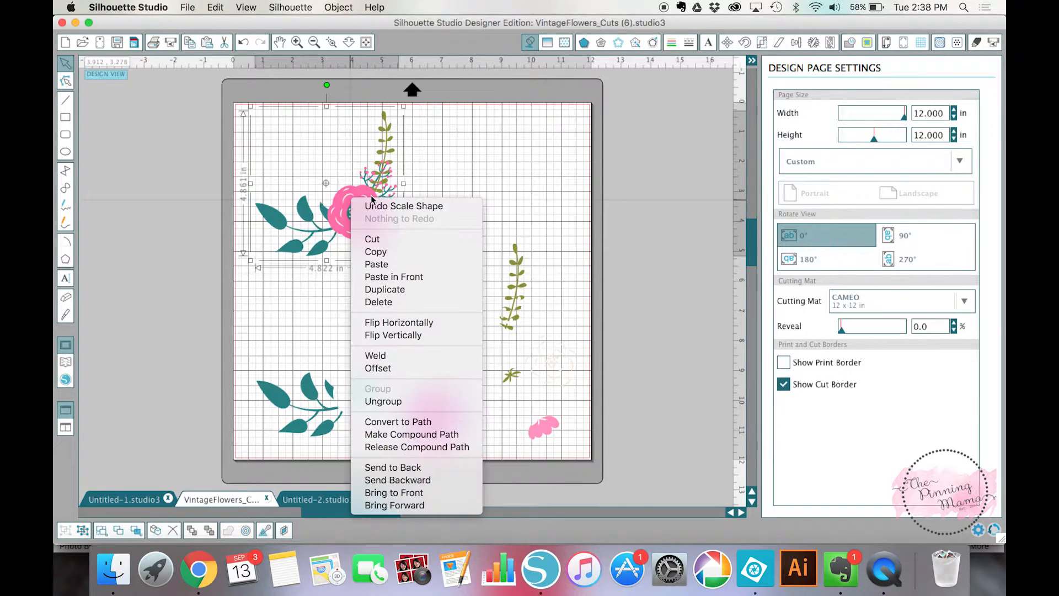
left_click(481, 167)
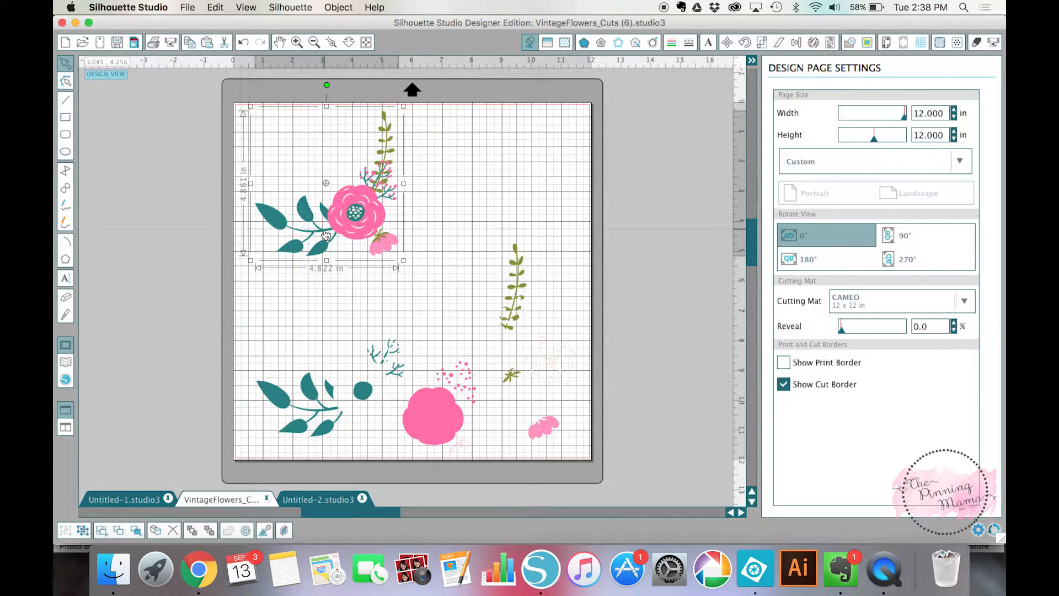
left_click(338, 8)
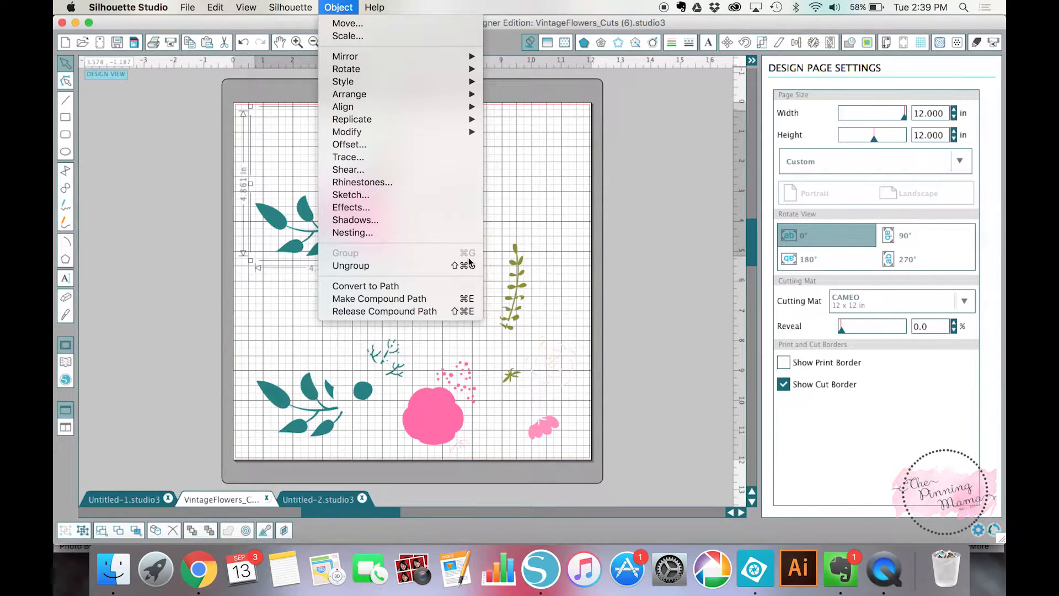
left_click(517, 220)
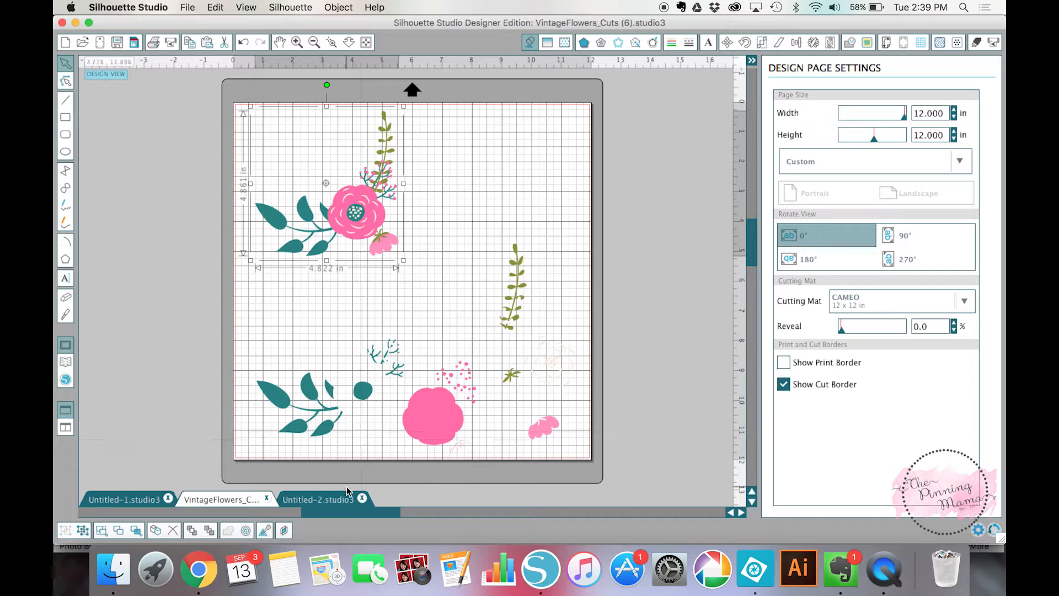
Step: Add a text object with the sample name near the upper middle of the Untitled-2 page
left_click(336, 498)
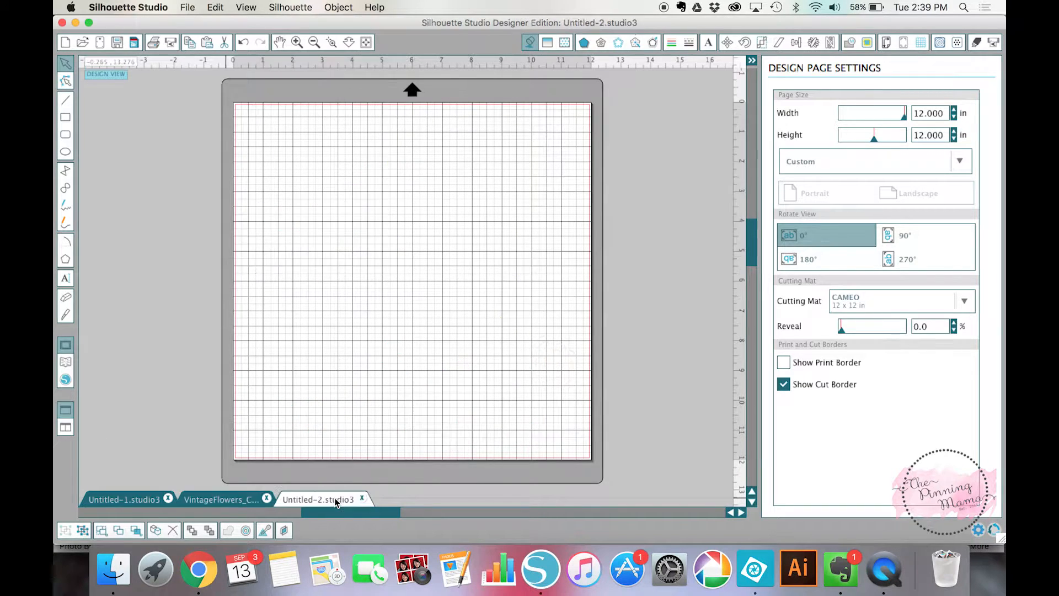
left_click(65, 278)
left_click(320, 240)
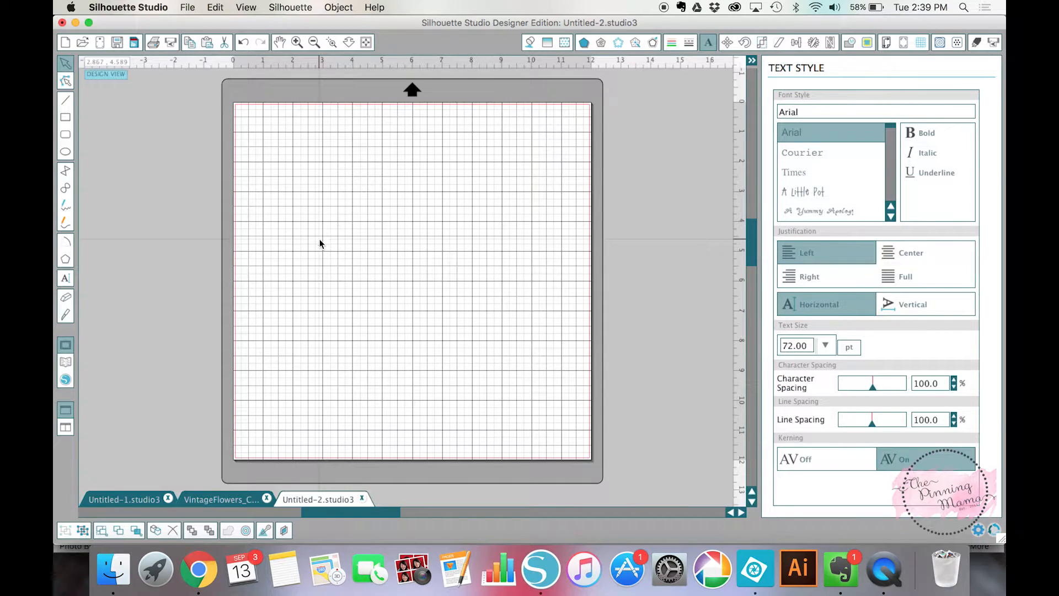
type("Kimber")
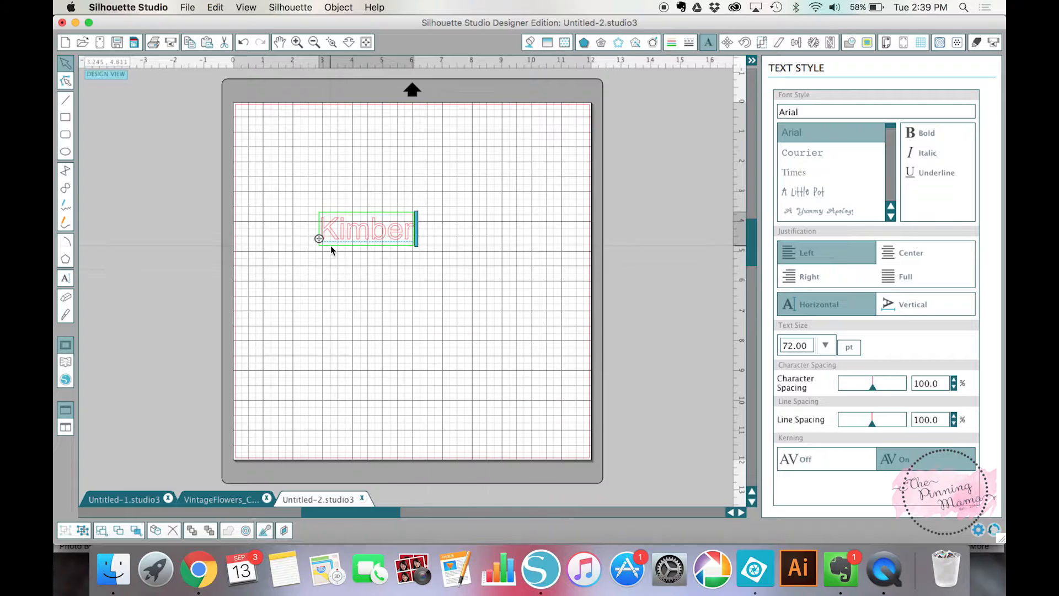
Step: Set the name text's size to 144 pt
left_click_drag(327, 233, 442, 242)
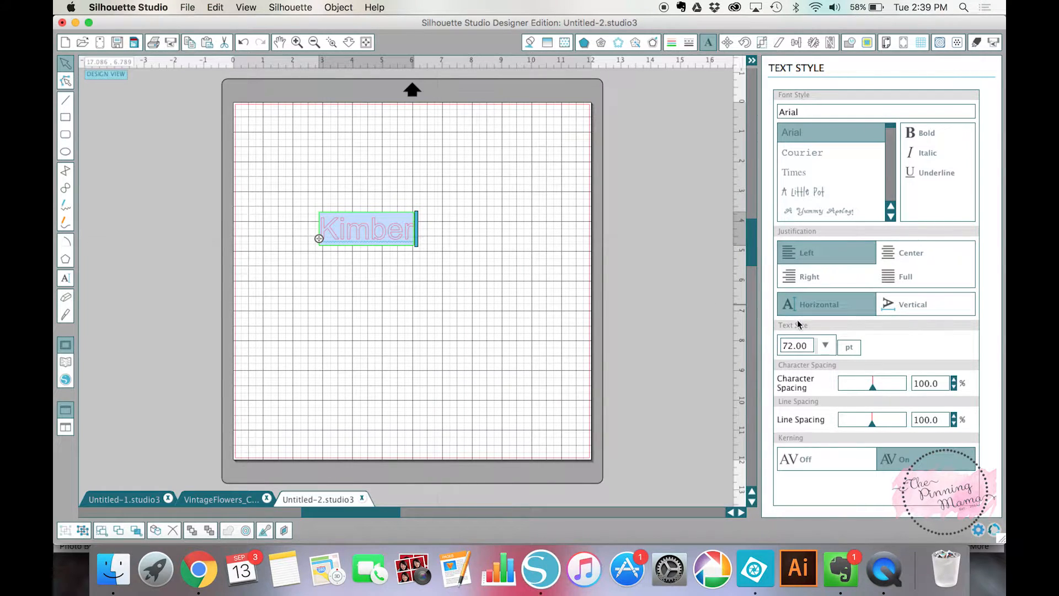
left_click(826, 346)
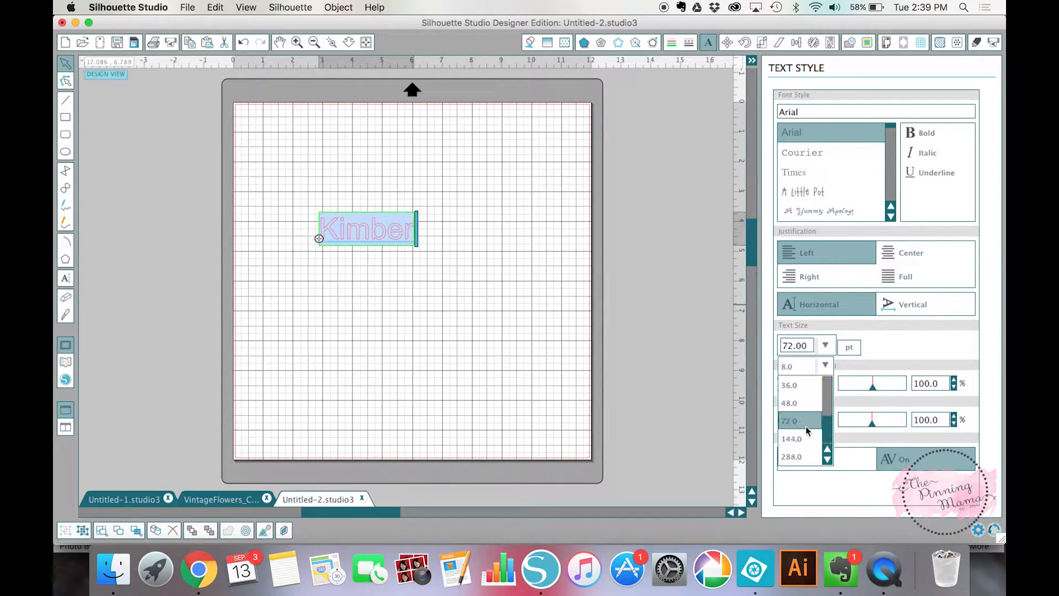
left_click(803, 439)
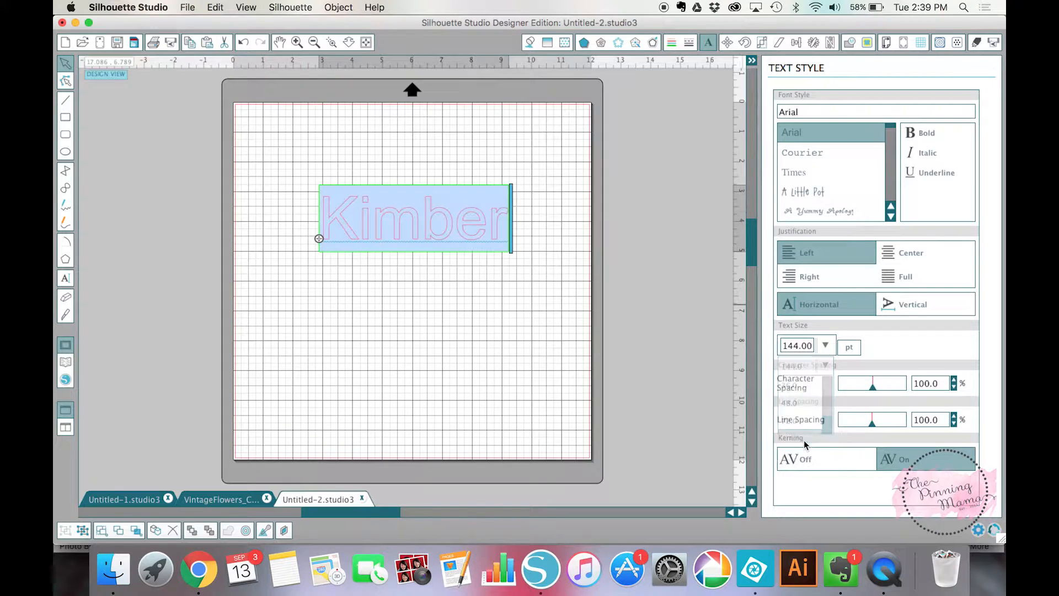
left_click(496, 294)
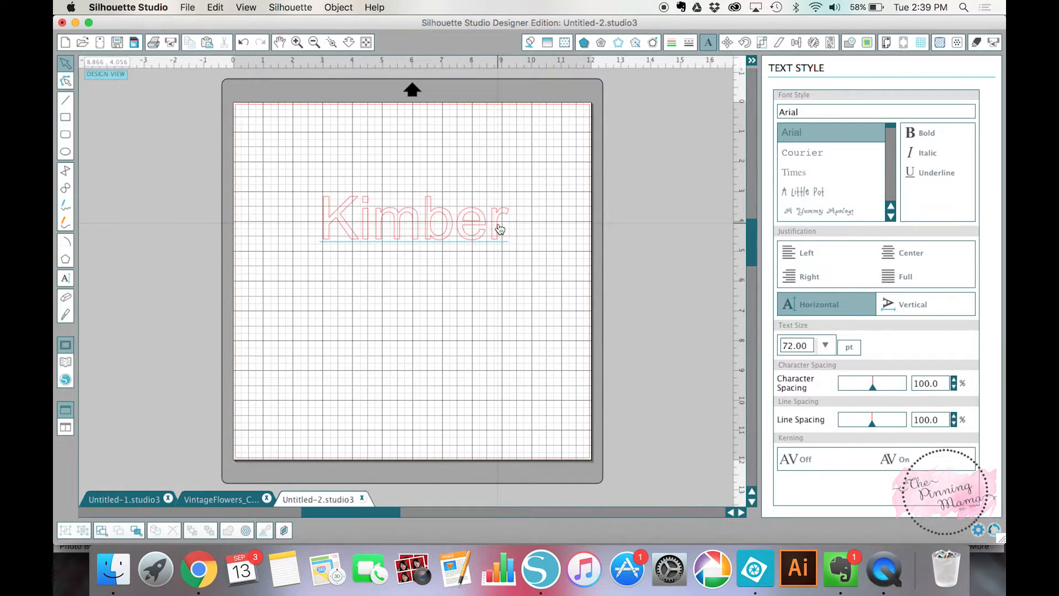
Step: Move the name text slightly toward the page's edge and ungroup it into individual letters
left_click_drag(445, 220, 419, 230)
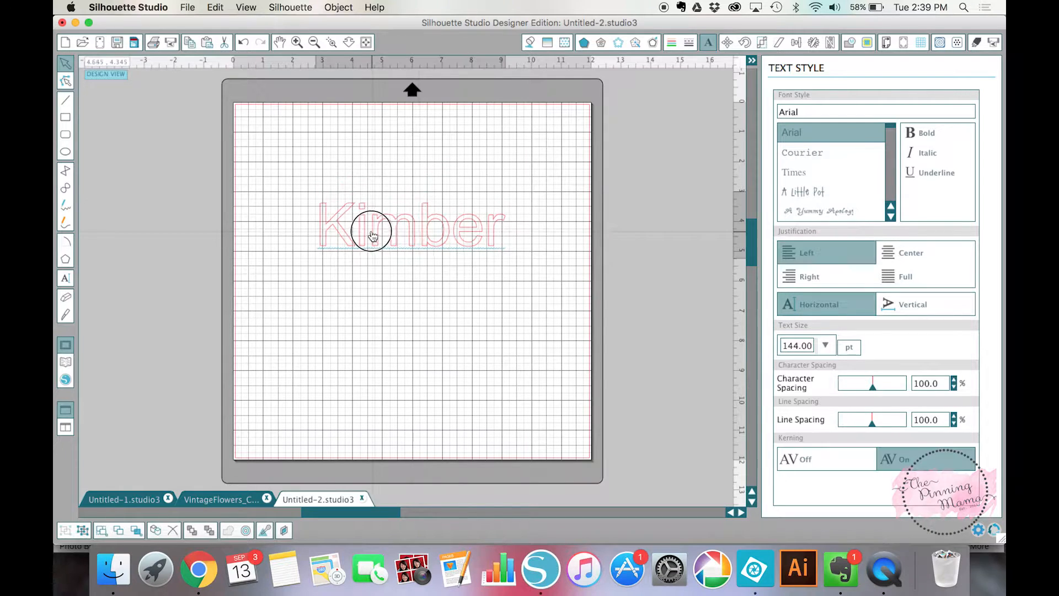
right_click(390, 214)
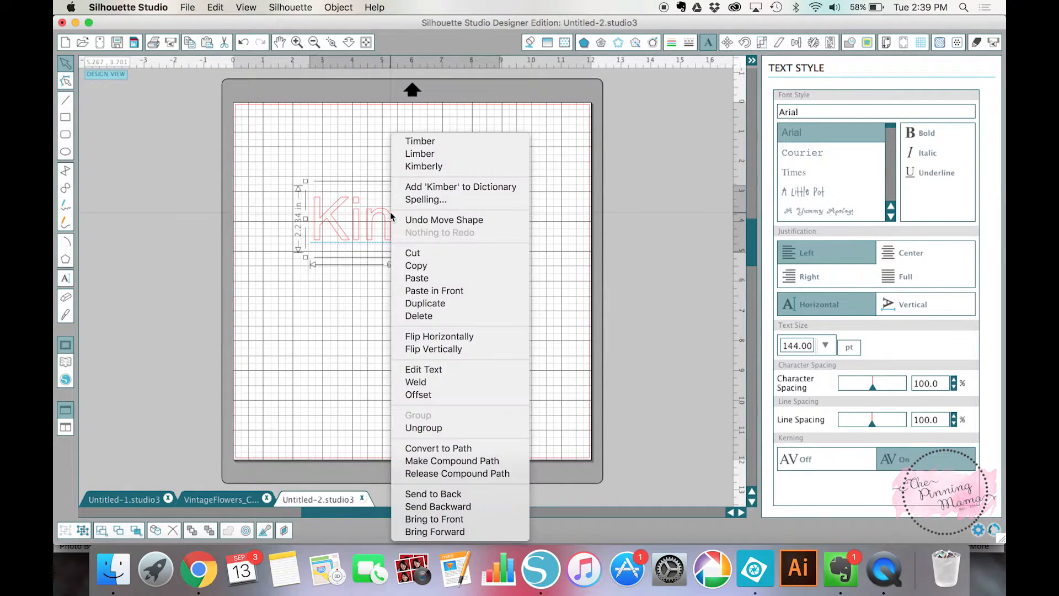
left_click(452, 428)
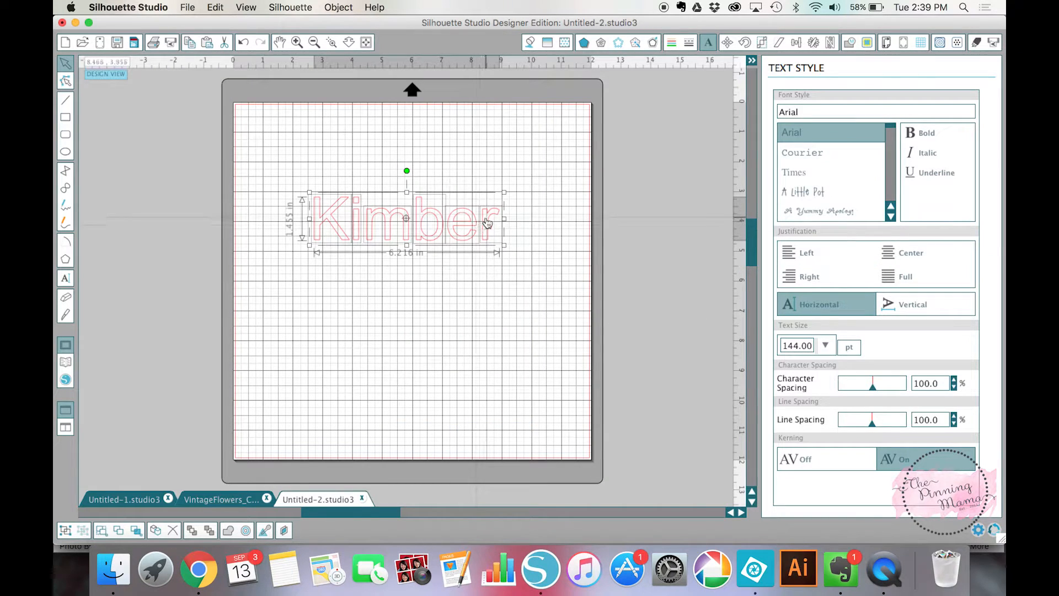
Step: Move the individual letters of the name apart so they sit at staggered heights across the page
left_click(504, 196)
left_click(505, 262)
left_click_drag(506, 208, 484, 189)
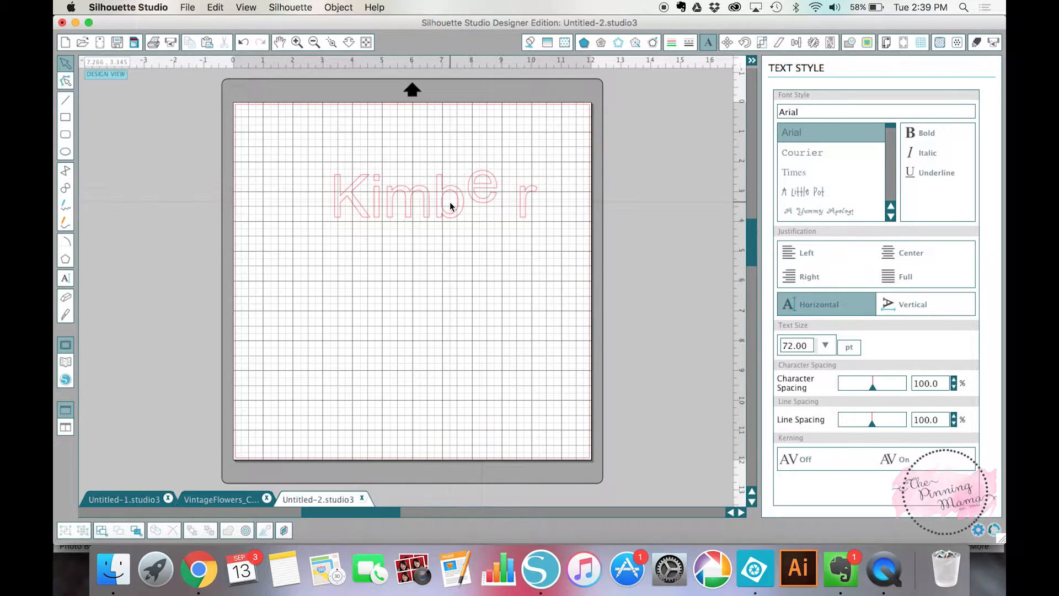
left_click(458, 217)
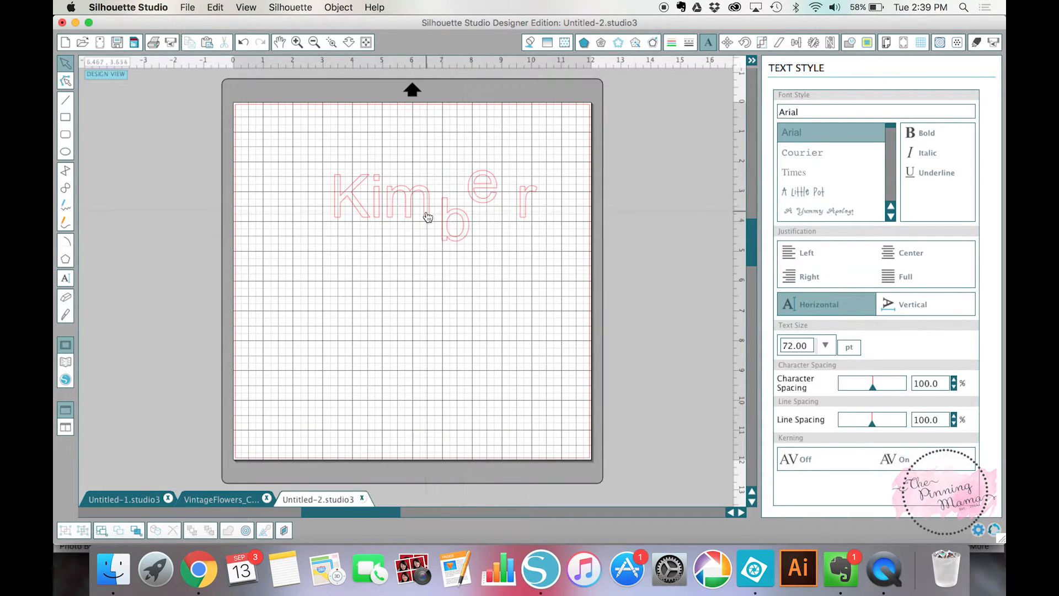
left_click(426, 204)
left_click_drag(382, 205, 307, 237)
left_click_drag(381, 219, 338, 207)
left_click_drag(403, 193, 362, 225)
left_click_drag(447, 234, 420, 253)
left_click_drag(477, 197, 449, 231)
left_click_drag(524, 208, 486, 241)
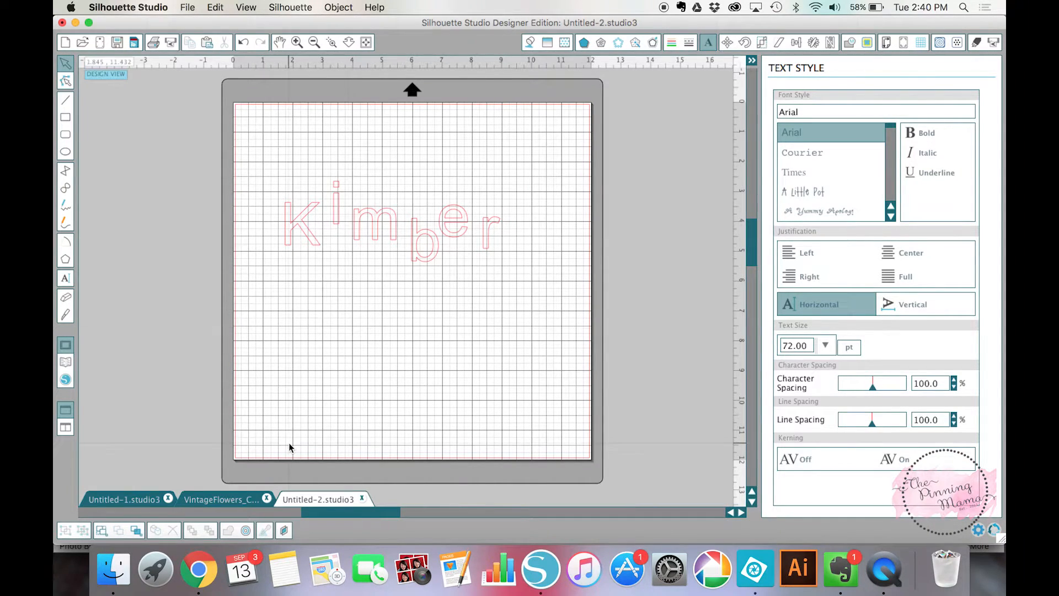
Step: In the VintageFlowers_Cuts document, scale the grouped flower to about 4.2 in tall and stretch it to about 7.3 in wide
left_click(229, 501)
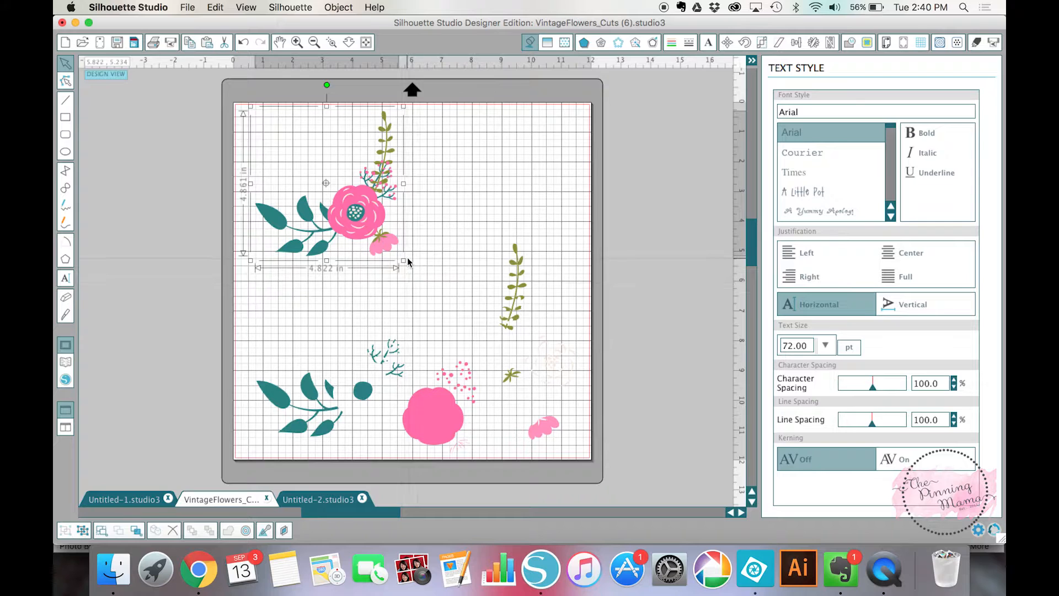
left_click_drag(404, 259, 385, 240)
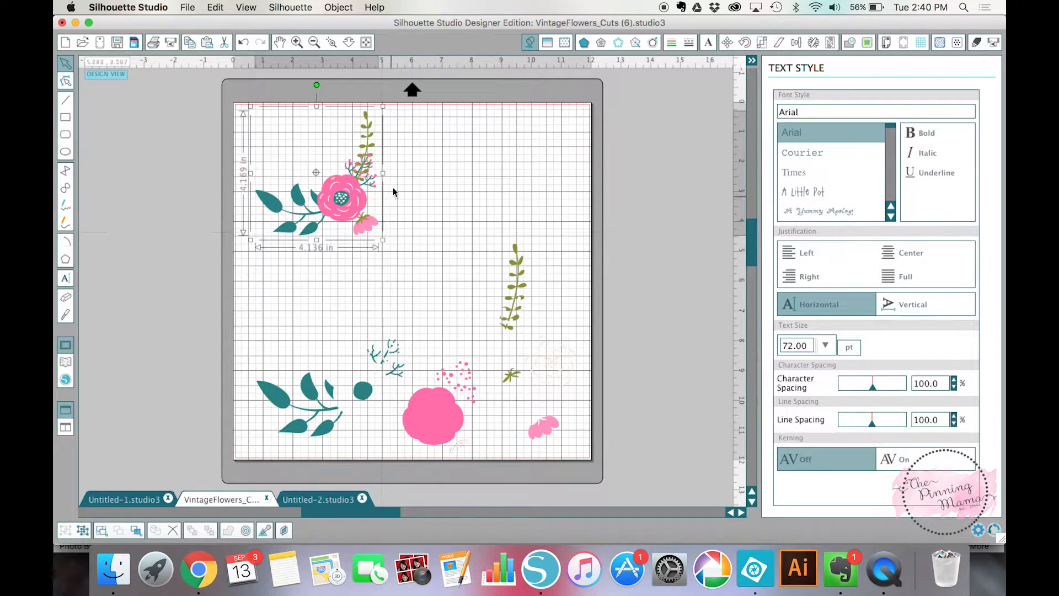
left_click_drag(389, 175, 477, 176)
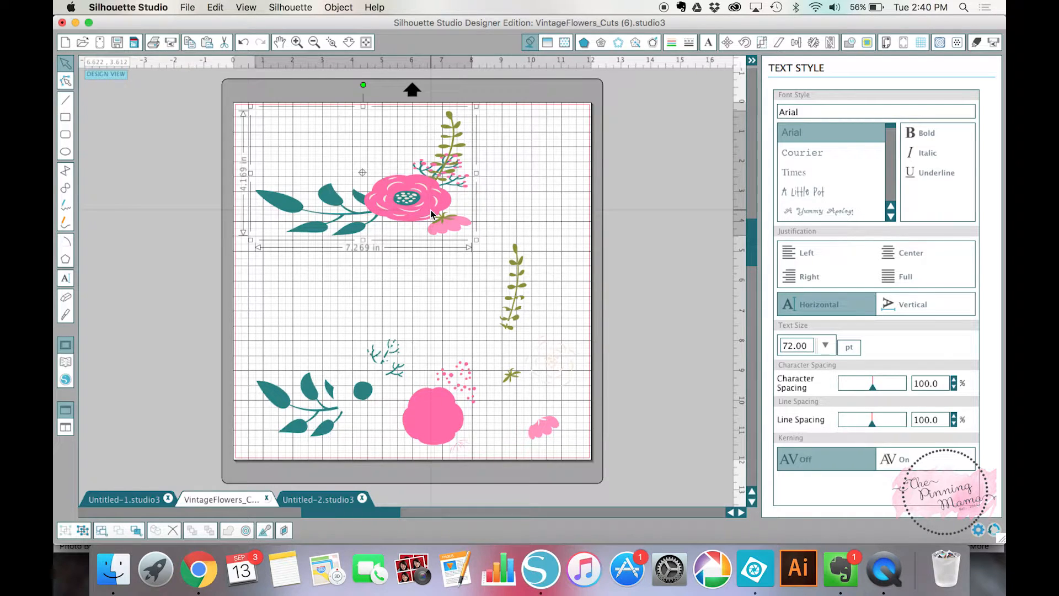
Step: Ungroup the stretched flower, move its pieces a short way down the page and deselect them
right_click(389, 212)
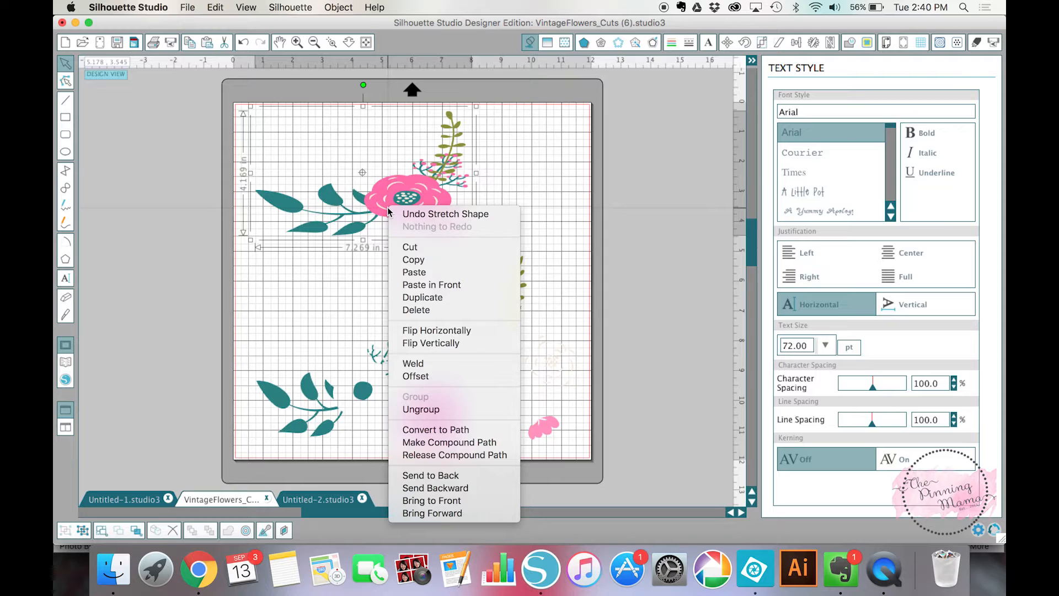
left_click(448, 408)
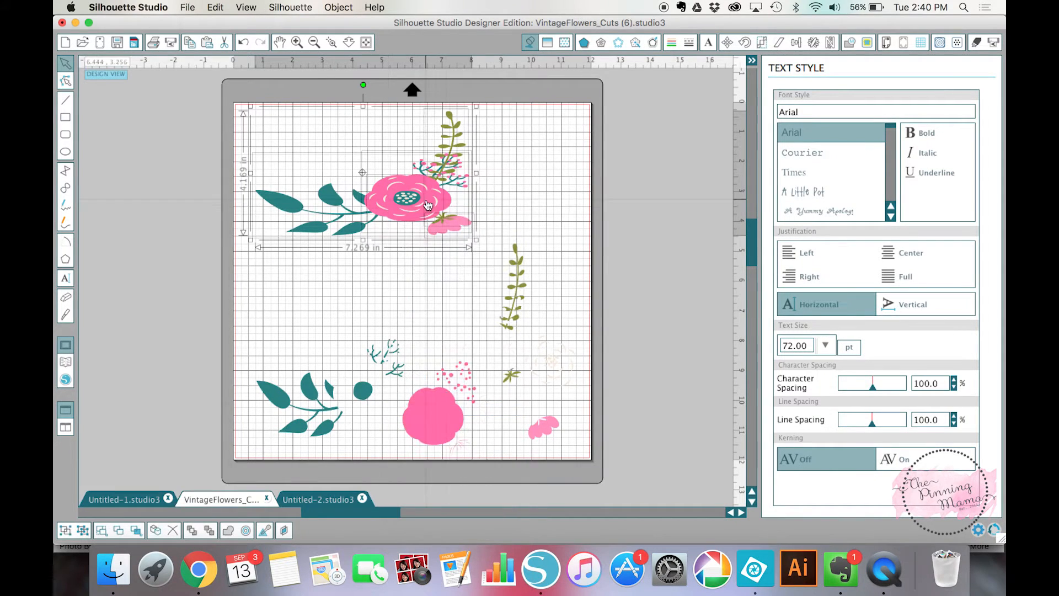
left_click_drag(414, 202, 409, 253)
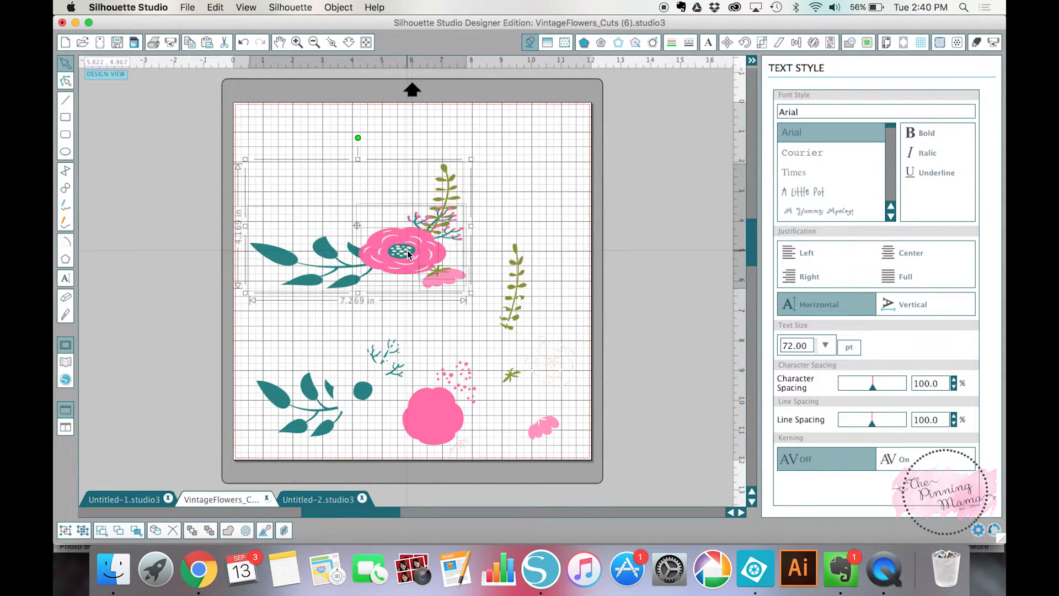
left_click(520, 209)
Step: Separate the stretched flower's olive, cream, teal, pink and light pink layers by moving each to its own spot
left_click_drag(446, 199, 504, 156)
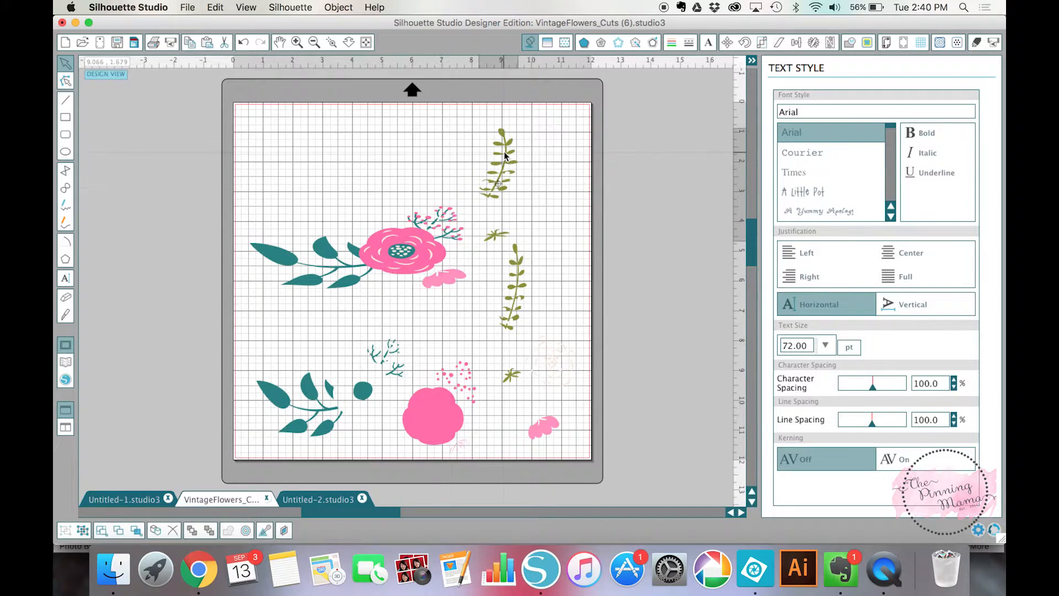
left_click(478, 167)
left_click_drag(411, 251, 395, 142)
left_click(397, 164)
left_click_drag(438, 230, 440, 172)
left_click(441, 171)
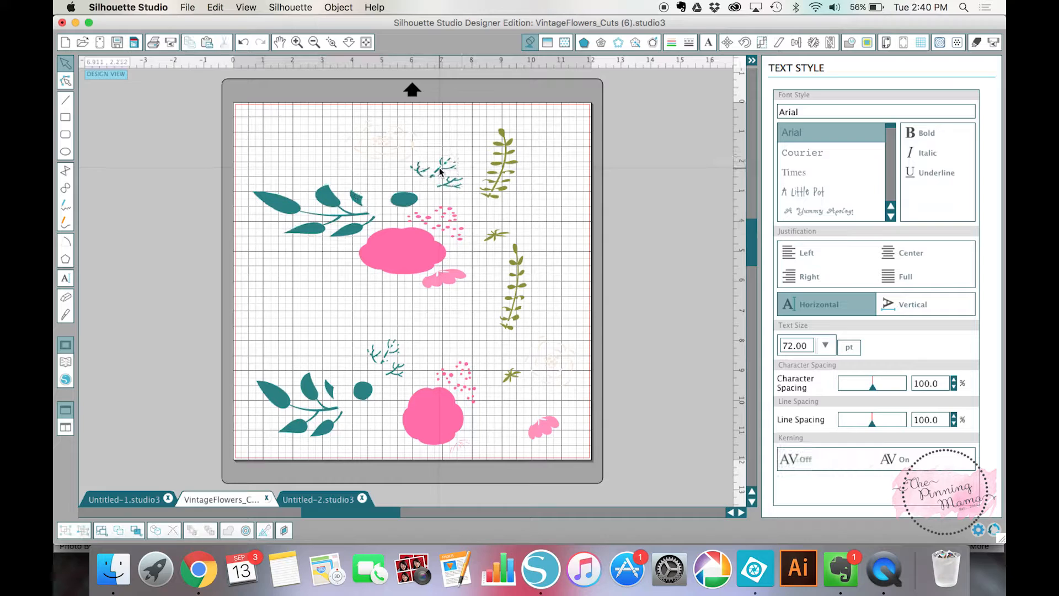
left_click_drag(414, 255, 329, 296)
left_click(414, 296)
left_click_drag(442, 280, 441, 258)
left_click(448, 301)
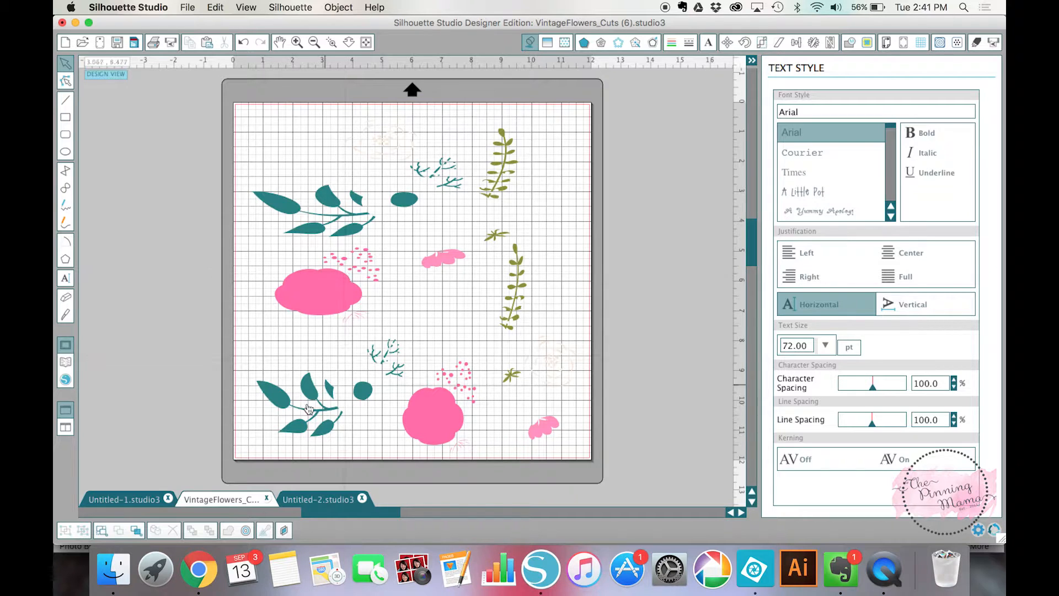
Step: In the Untitled-1 document, draw a circle about 4.3 in across plus a smaller one, and move the small circle to the large one's centre
left_click(145, 500)
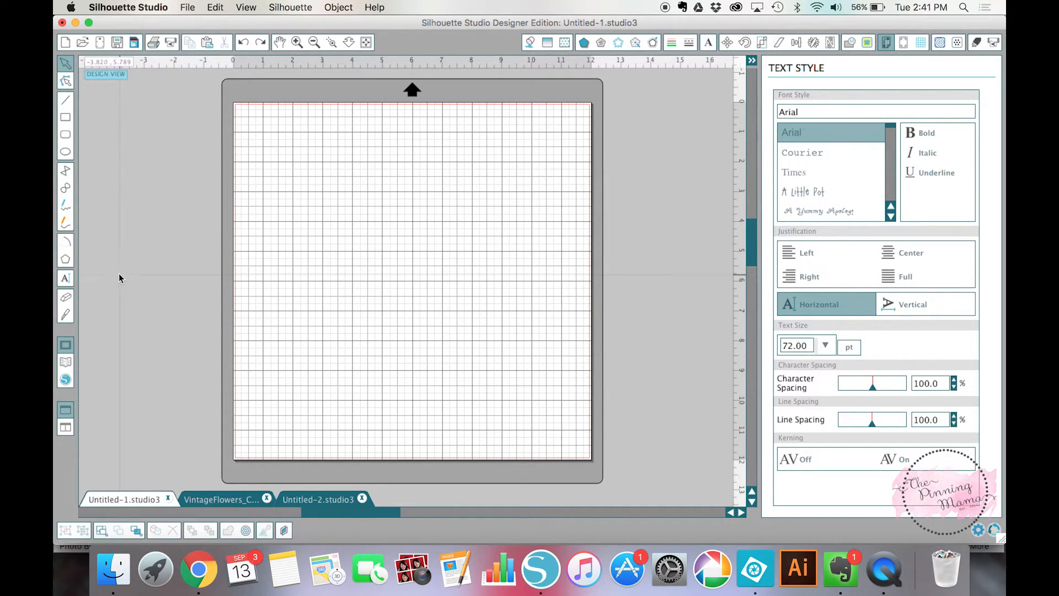
left_click(70, 152)
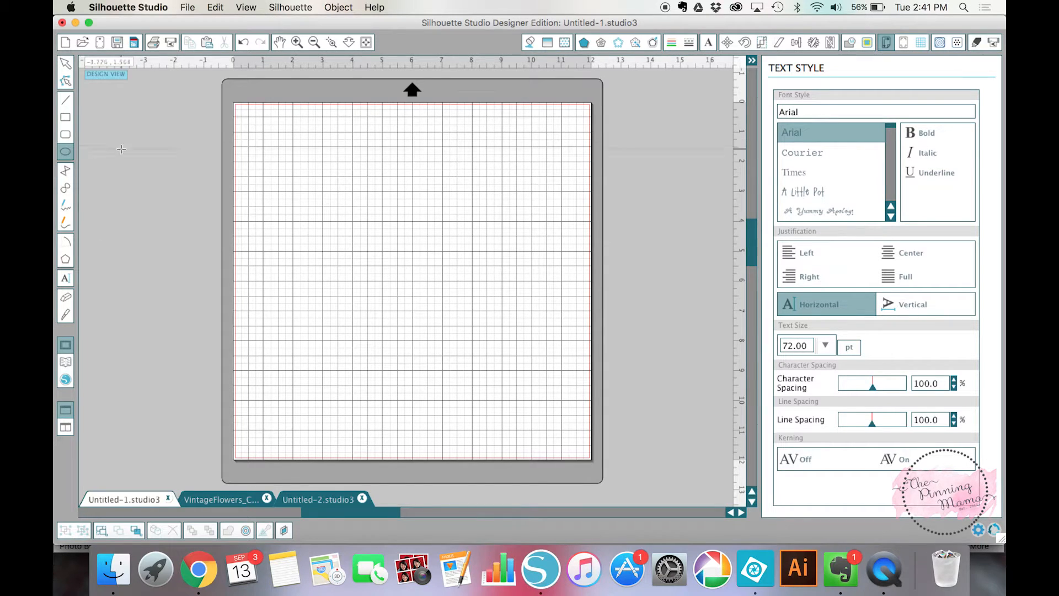
left_click_drag(269, 130, 388, 272)
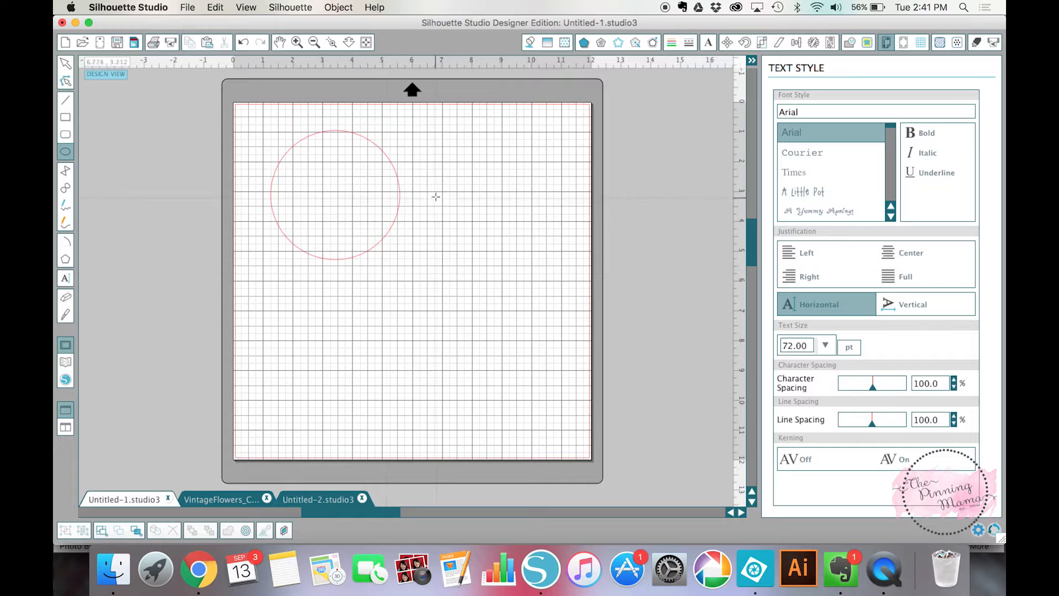
left_click_drag(433, 180, 478, 229)
left_click(65, 62)
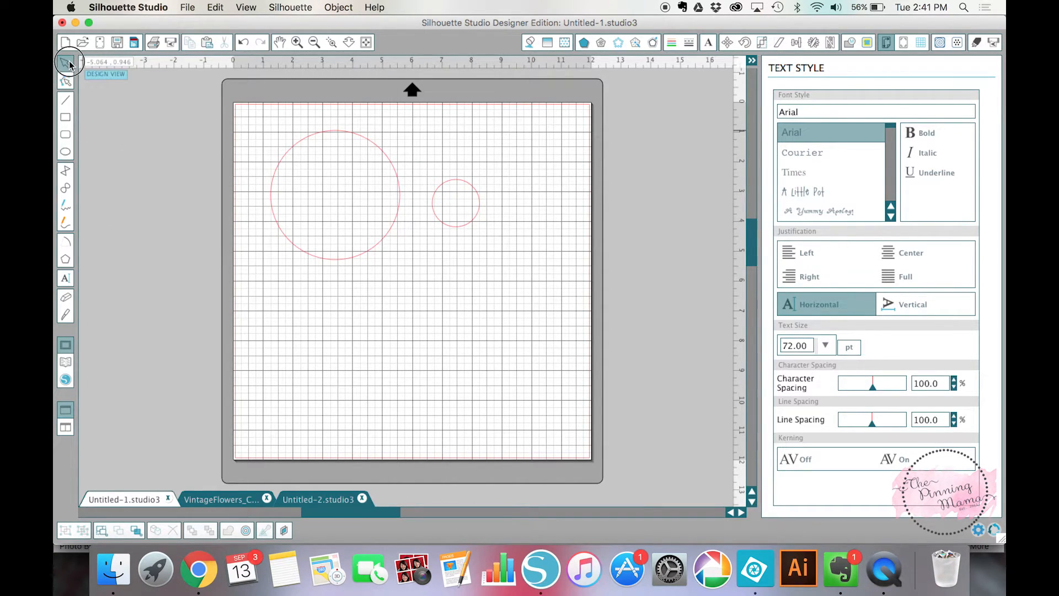
left_click_drag(441, 187, 327, 176)
left_click(327, 176)
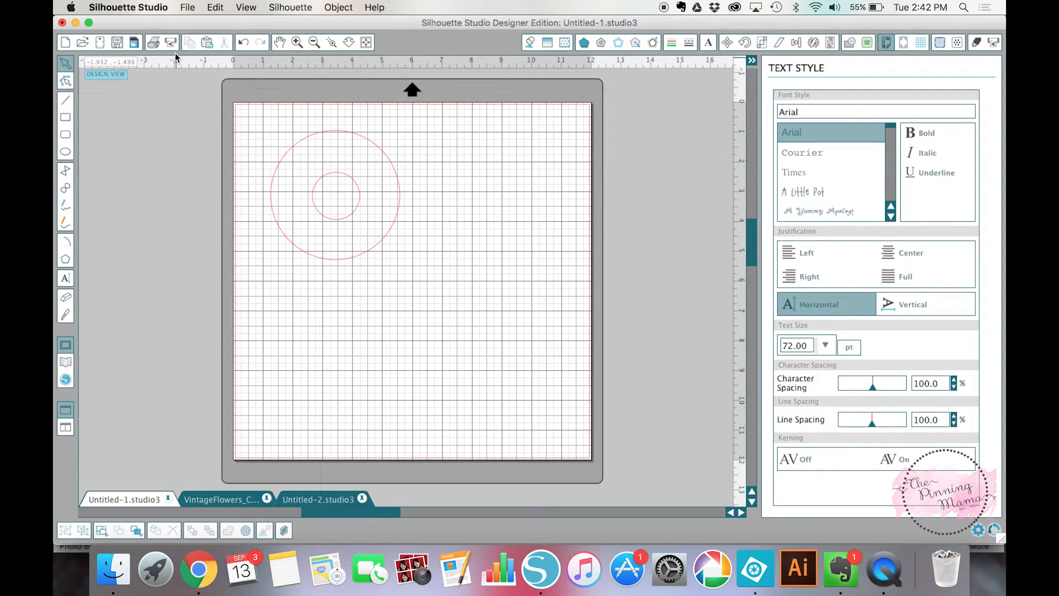
Step: Fill the large circle with pale peach and deselect it
left_click(328, 136)
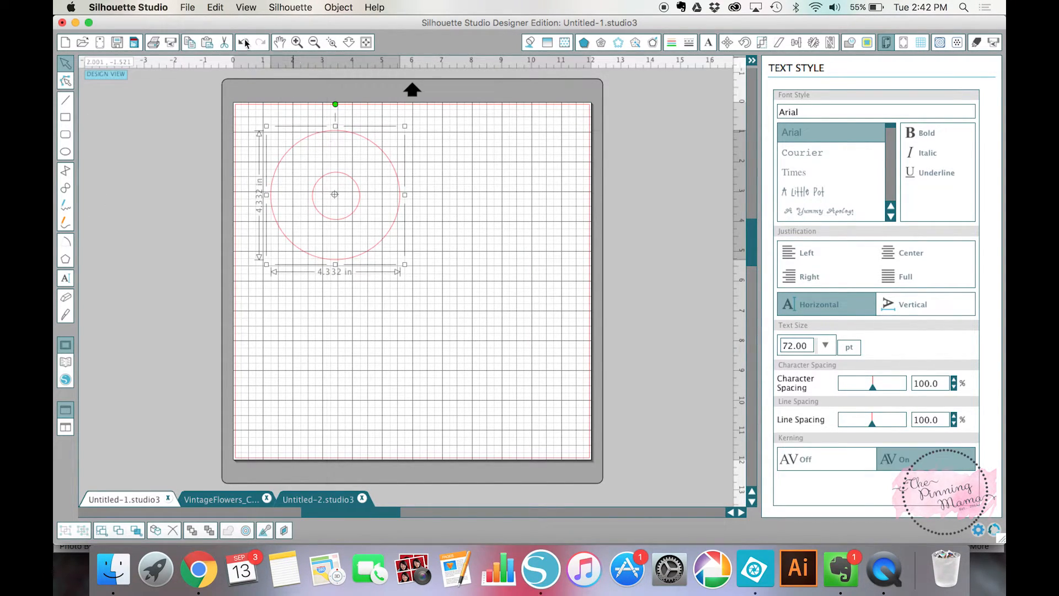
left_click(531, 43)
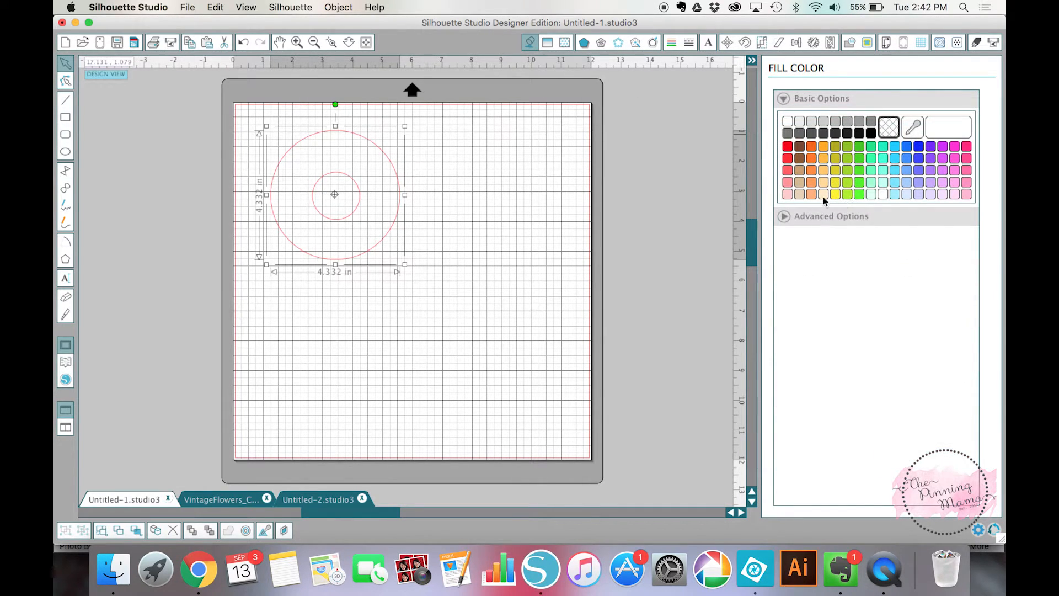
left_click(823, 196)
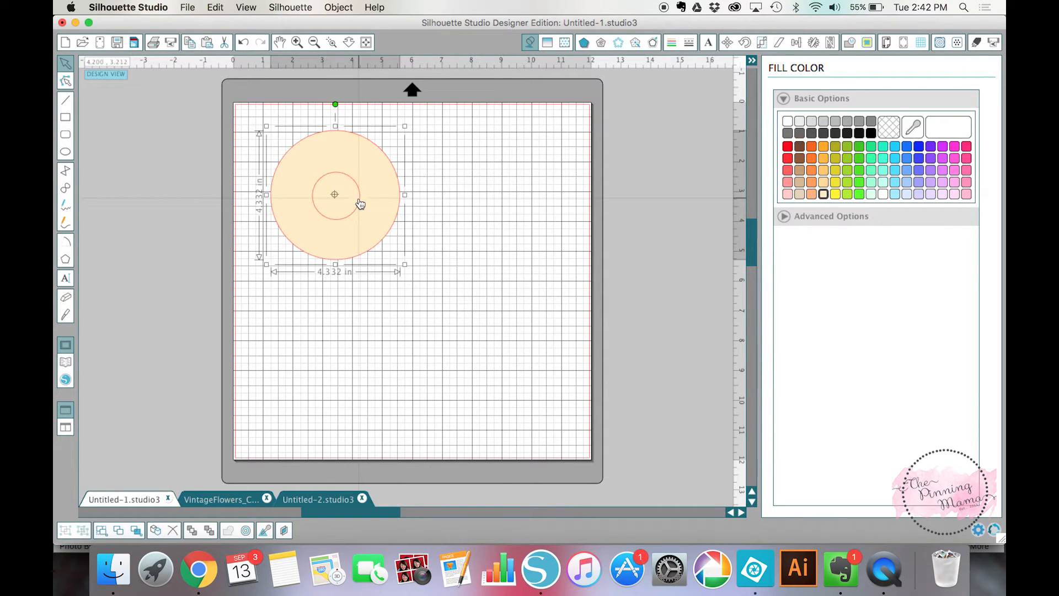
left_click(445, 197)
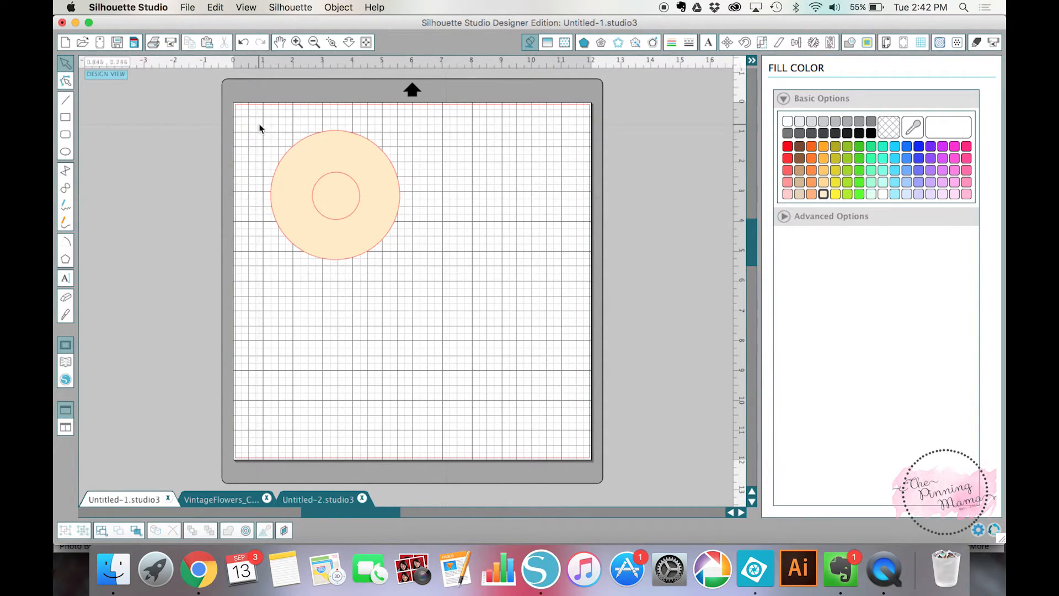
Step: Combine both circles into a compound path and enlarge the ring to about 7.0 in wide by 6.7 in tall
left_click_drag(240, 110, 447, 276)
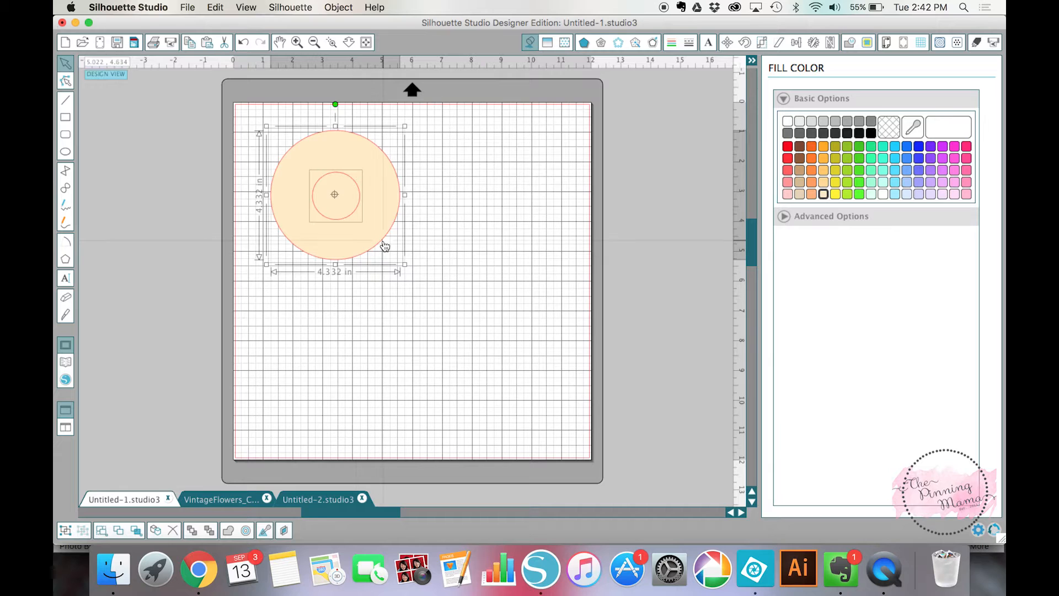
right_click(369, 211)
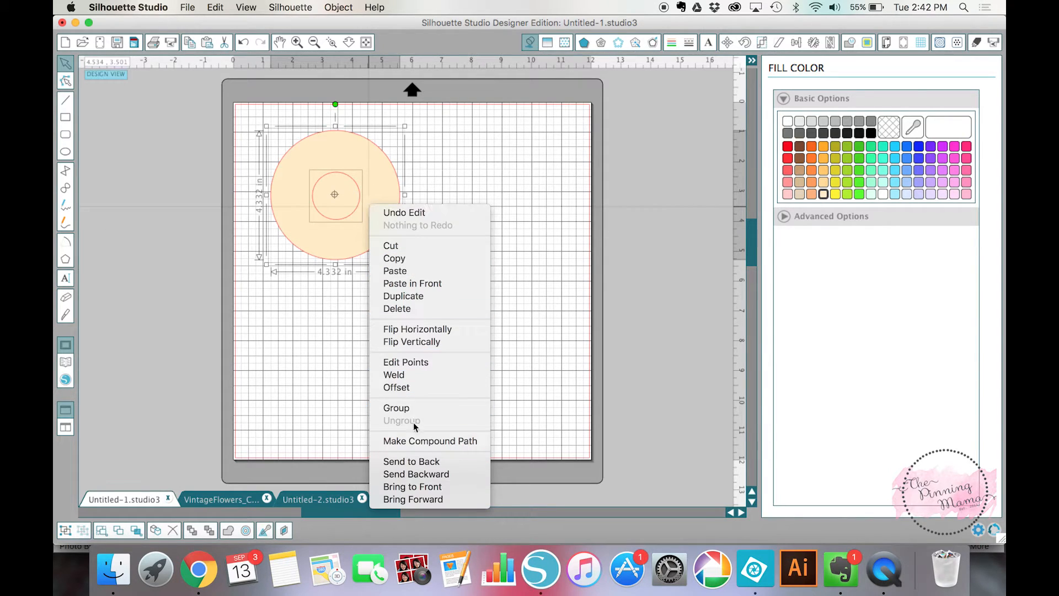
left_click(414, 441)
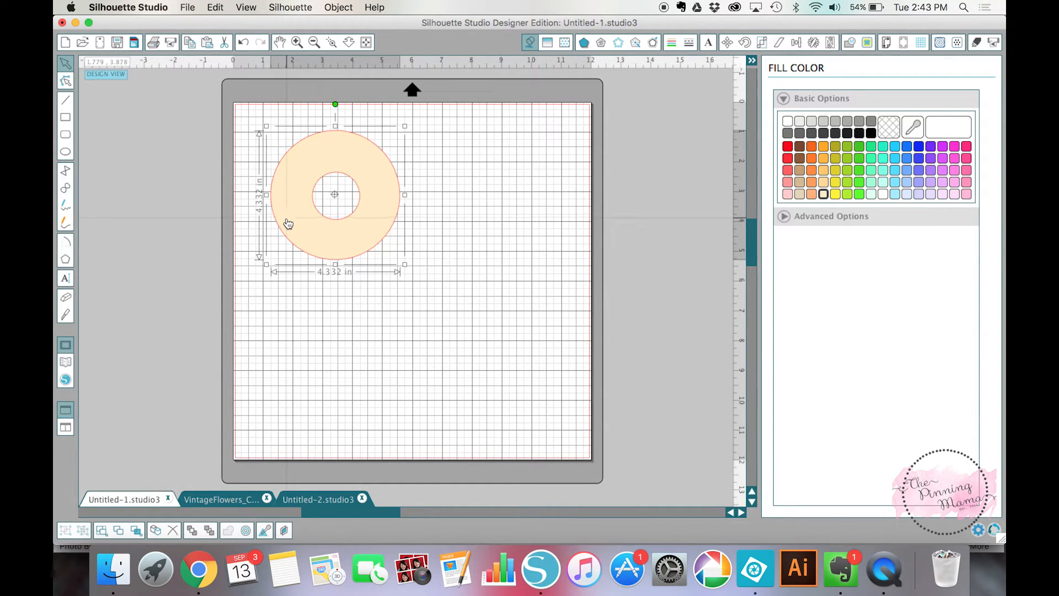
left_click_drag(404, 264, 488, 326)
left_click_drag(475, 231, 482, 255)
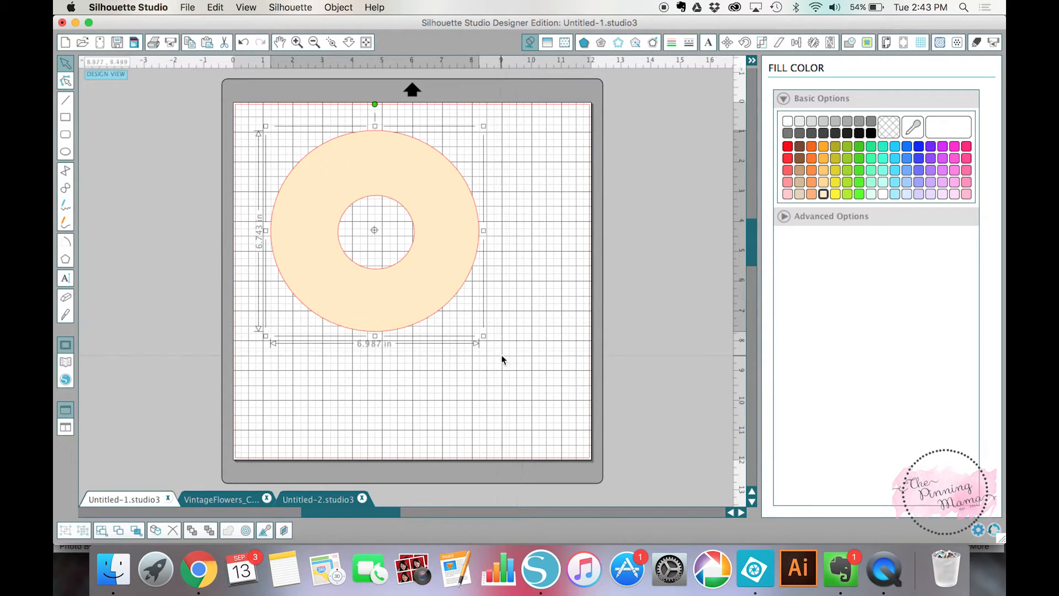
Step: Create a new document and add a text object with a first name near the middle of the page
left_click(66, 42)
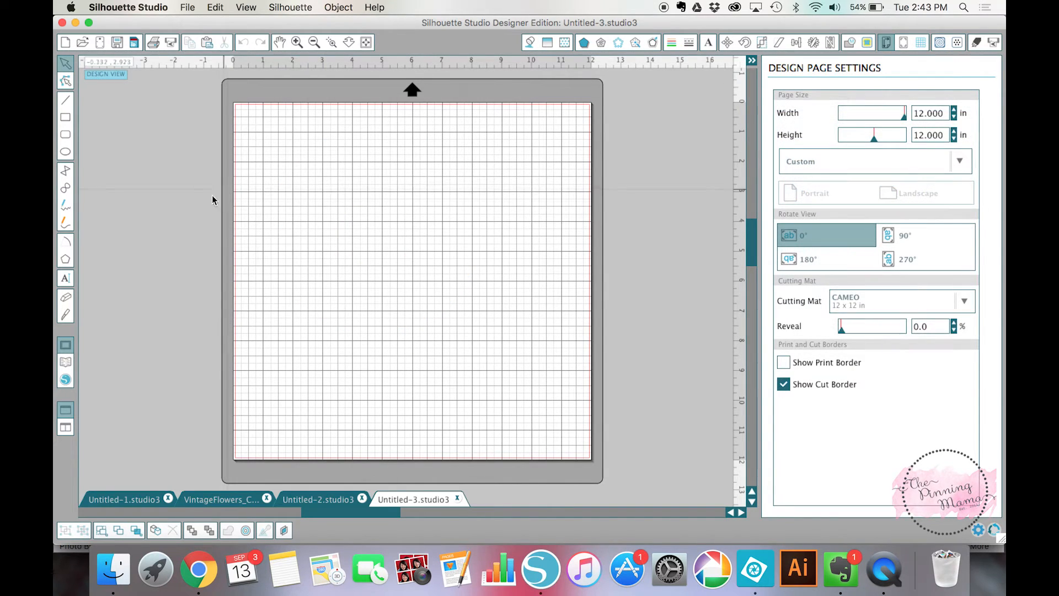
left_click(66, 278)
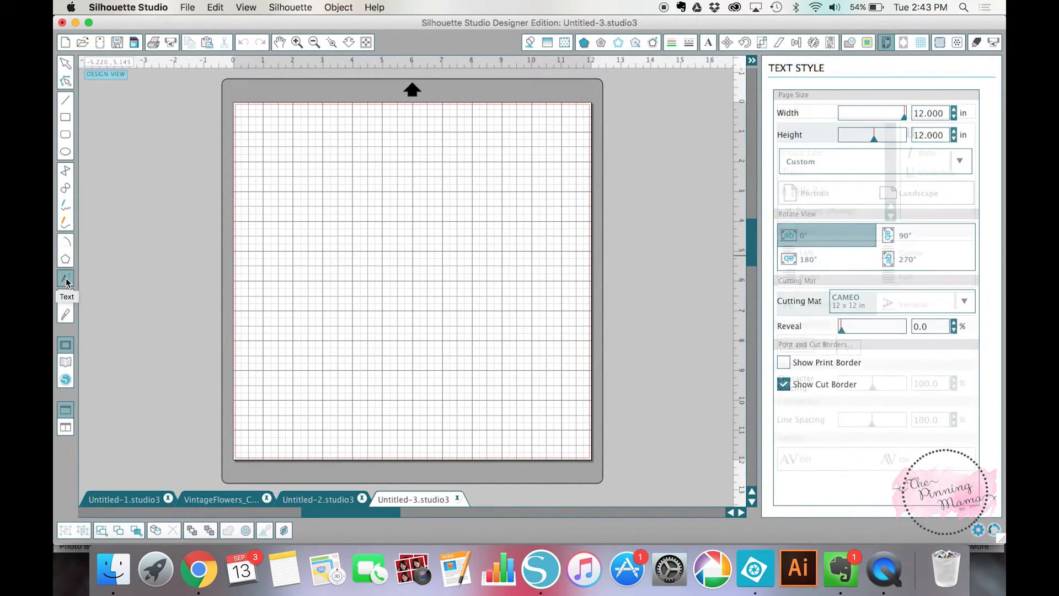
left_click(347, 259)
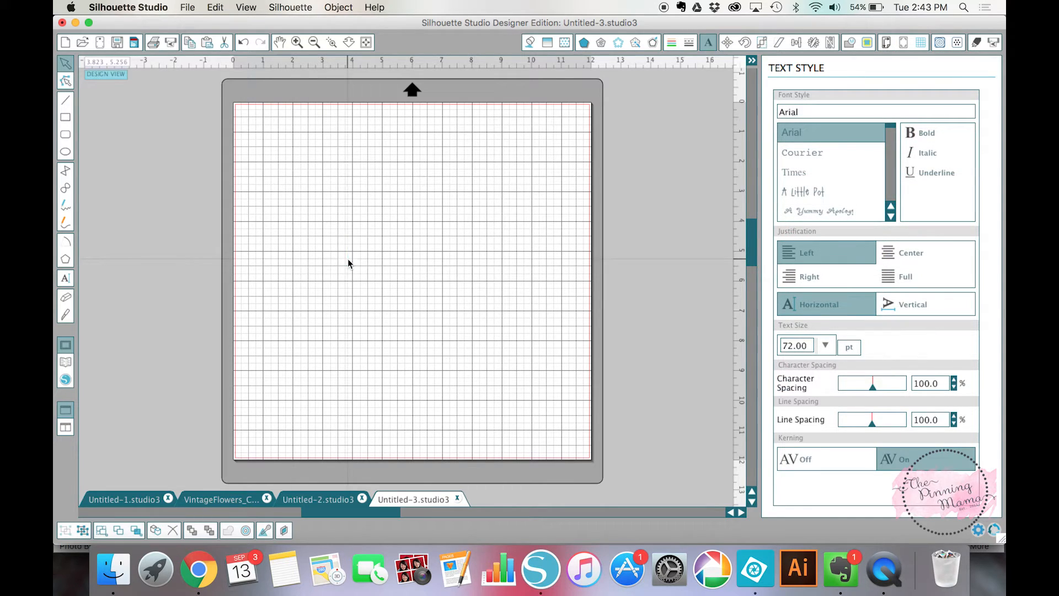
type("Kimber")
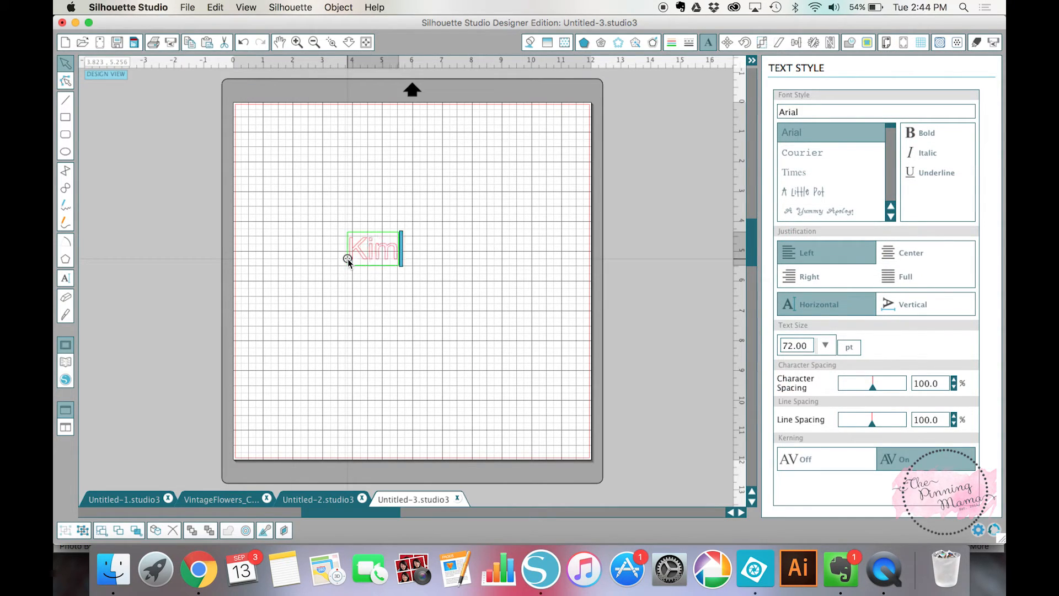
Step: Set the size of the whole name text to 144 pt
left_click_drag(349, 251, 444, 251)
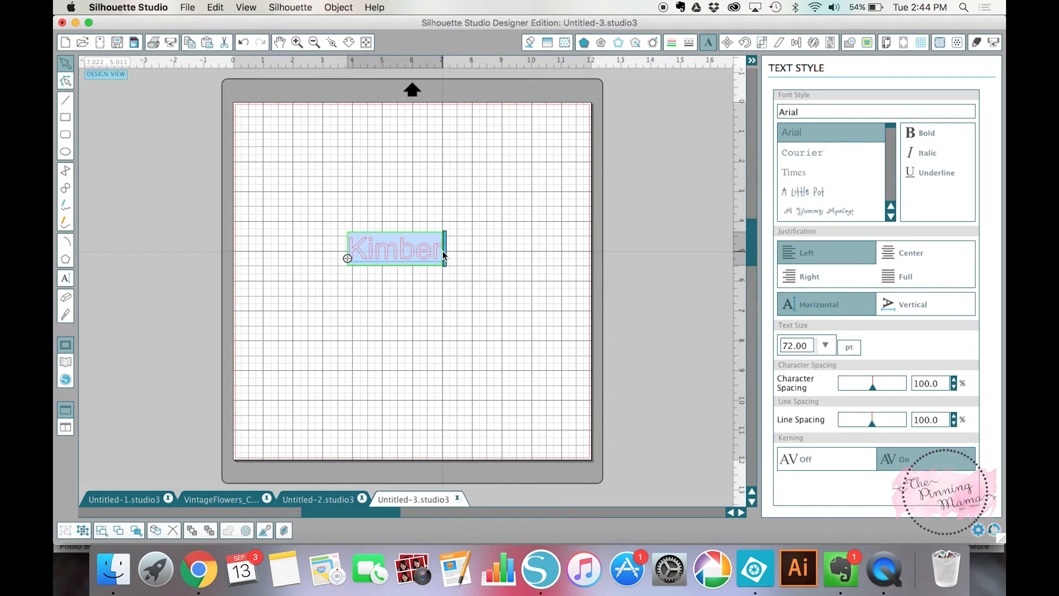
left_click(822, 345)
scroll(806, 430, "down", 5)
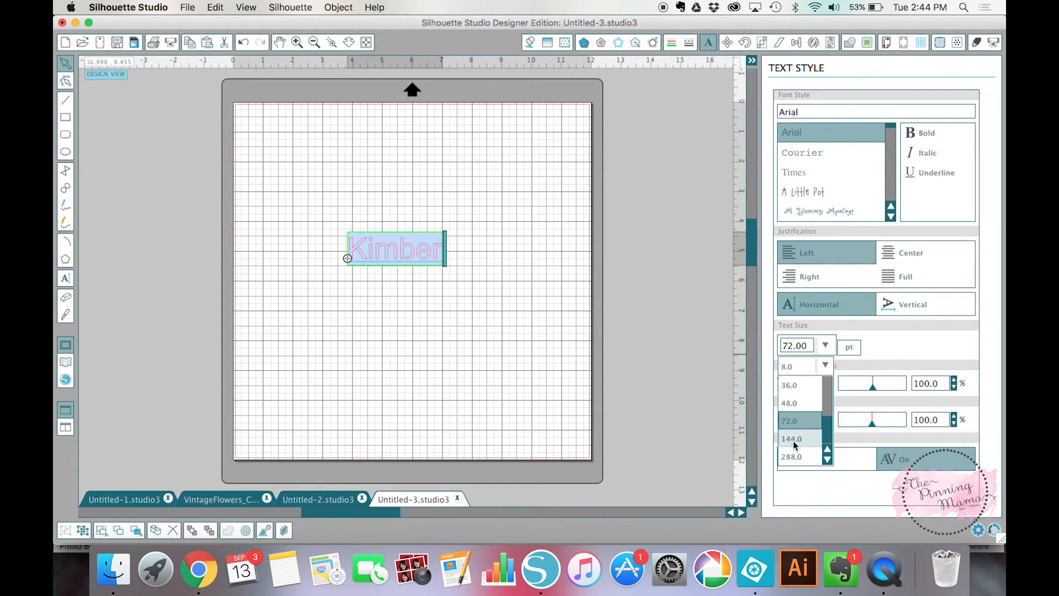
left_click(793, 442)
Step: Change the font of the name text to Black And White
double_click(801, 113)
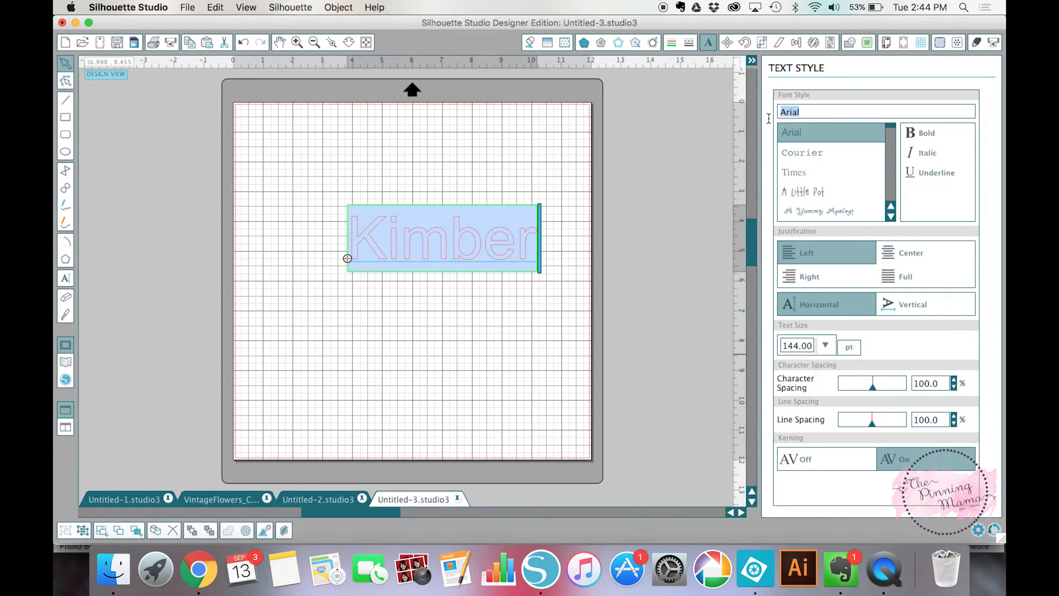
type("ba")
key("BackSpace")
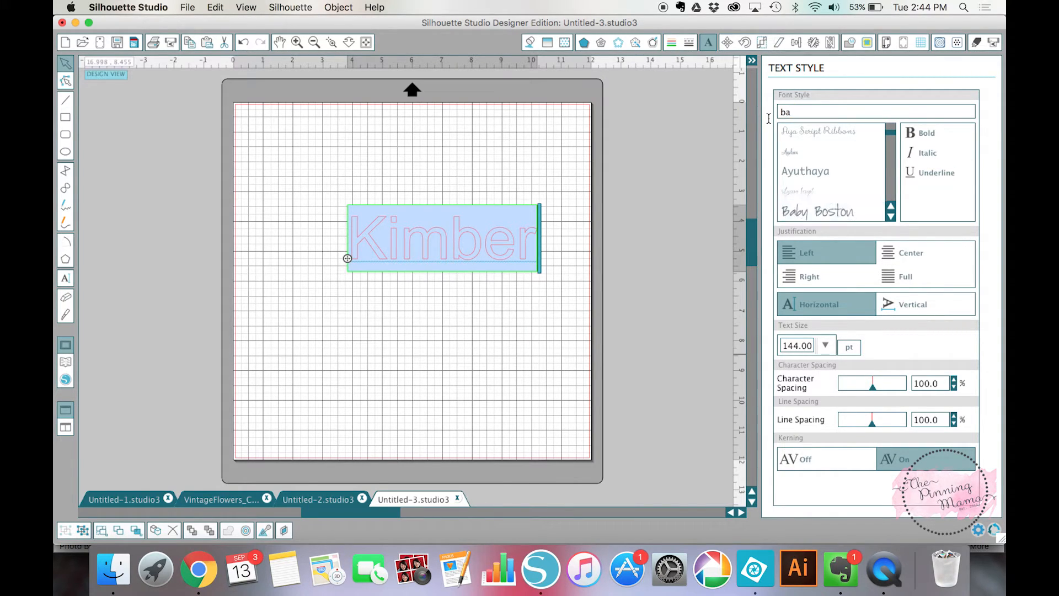
type("lack And White")
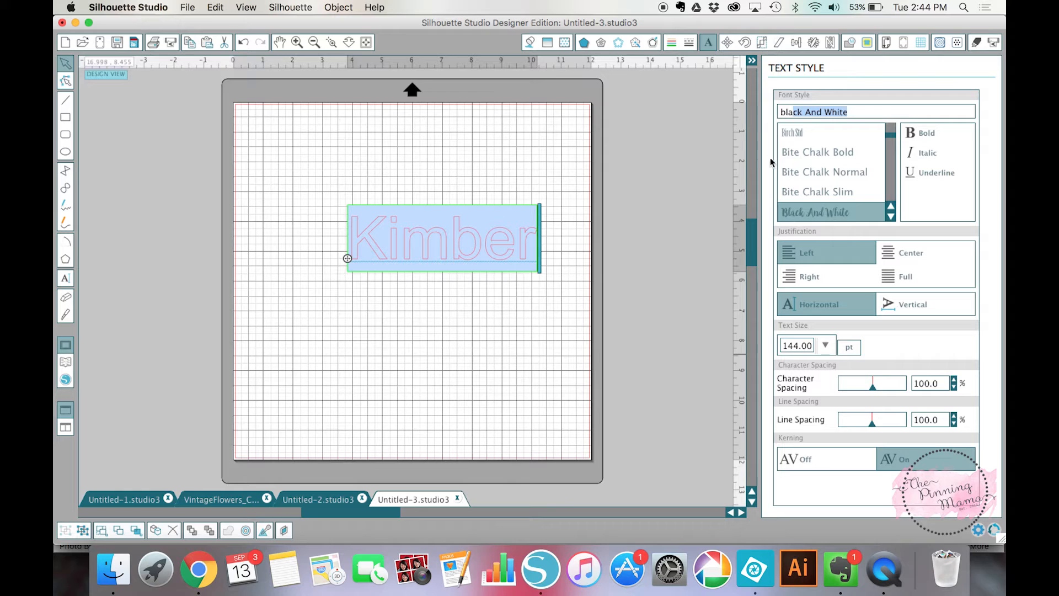
left_click(805, 214)
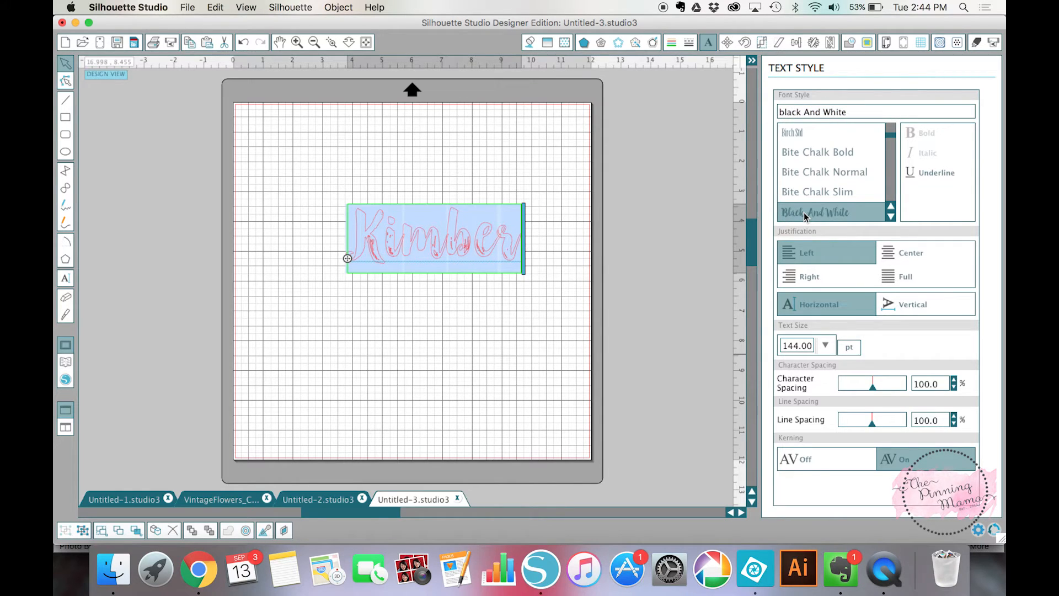
Step: Finish editing the name text and enlarge it to about 9.2 in wide by 3.6 in tall
left_click(357, 281)
left_click(382, 257)
left_click_drag(339, 279, 281, 303)
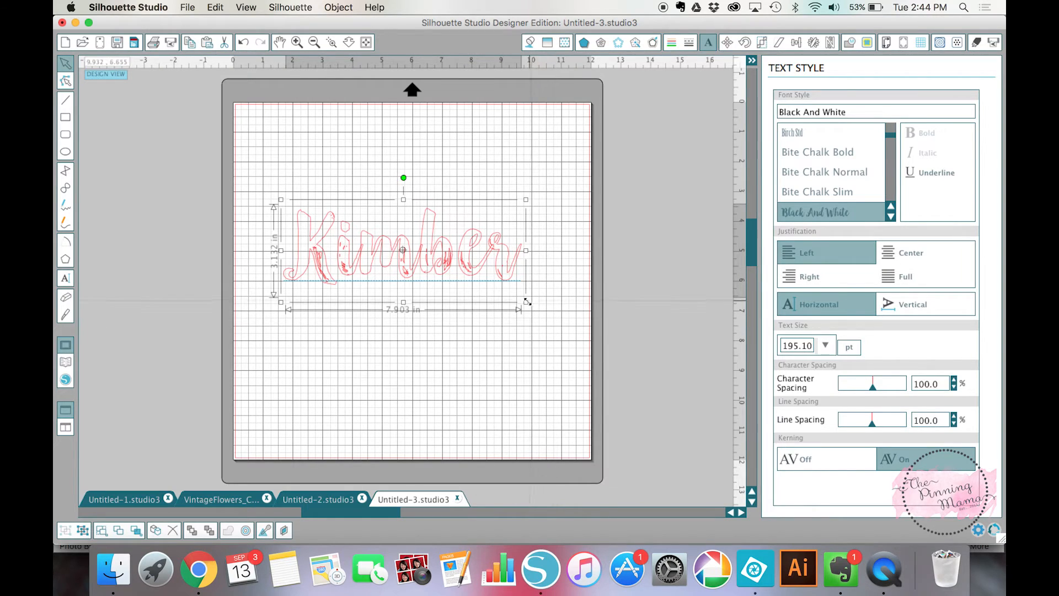
left_click_drag(526, 302, 560, 322)
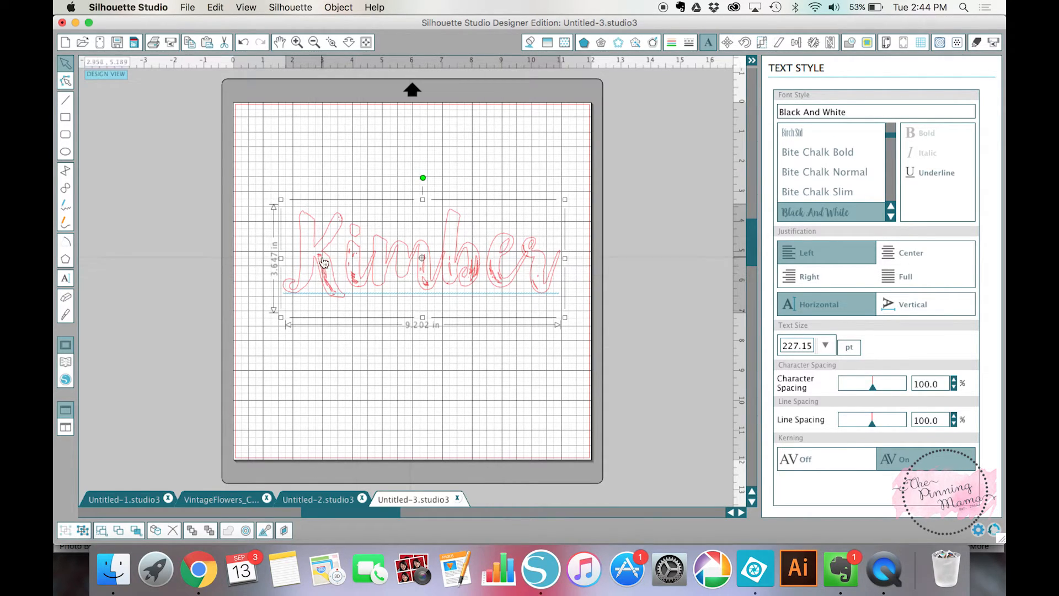
Step: Try a hot pink fill on the name text, settle on light orange, and deselect the text
left_click(530, 142)
left_click(505, 253)
left_click(530, 43)
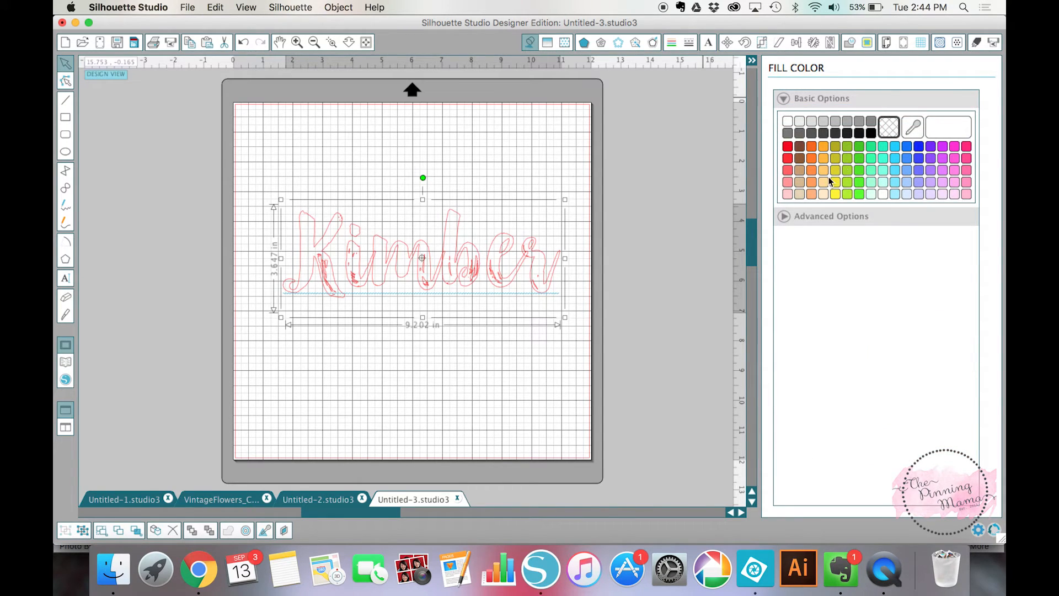
left_click(966, 159)
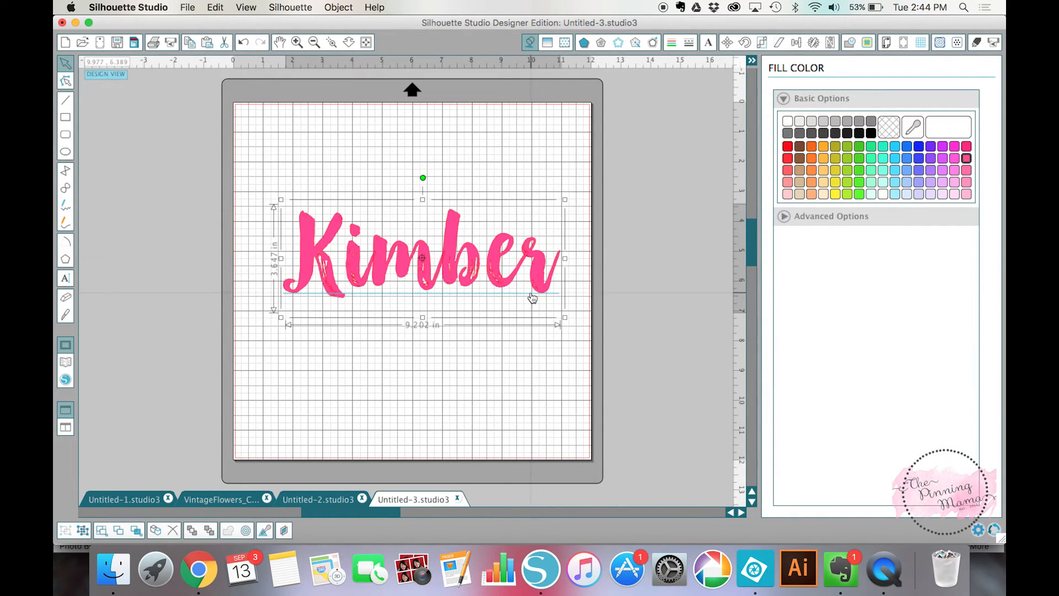
left_click(819, 183)
left_click(530, 350)
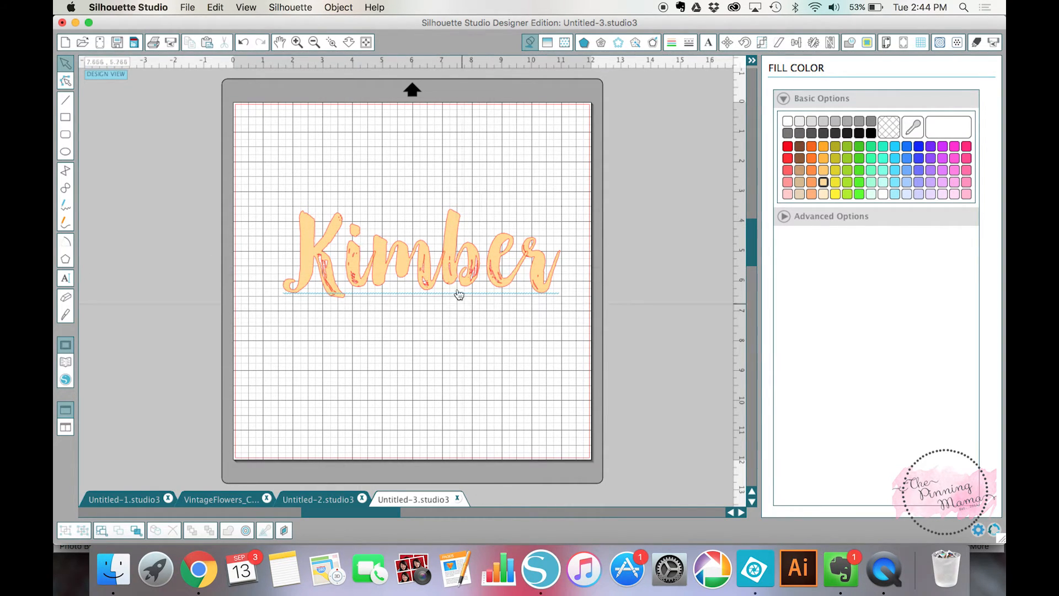
Step: Ungroup the name text and spread its letters, shifting K and i outward, m downward, and the last three letters upward
right_click(452, 263)
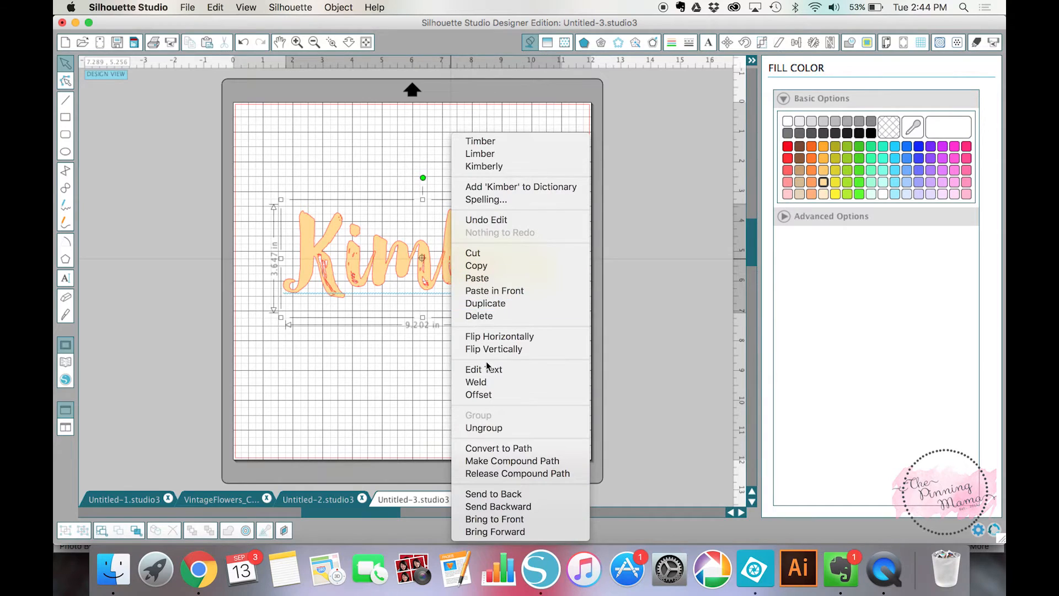
left_click(485, 428)
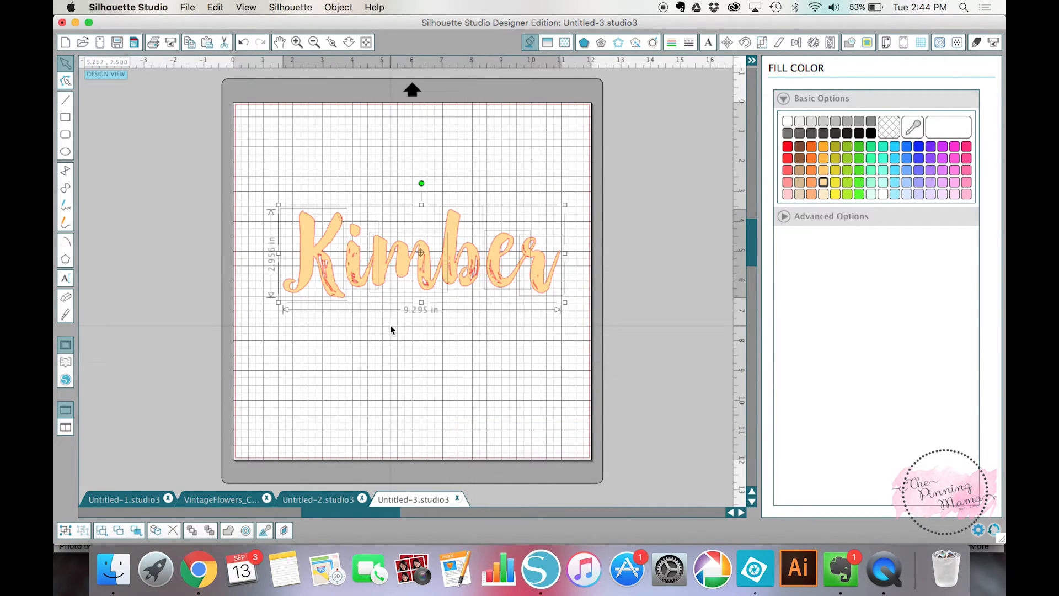
left_click_drag(327, 270, 294, 263)
left_click(363, 291)
left_click_drag(333, 223, 334, 279)
left_click_drag(373, 222, 442, 317)
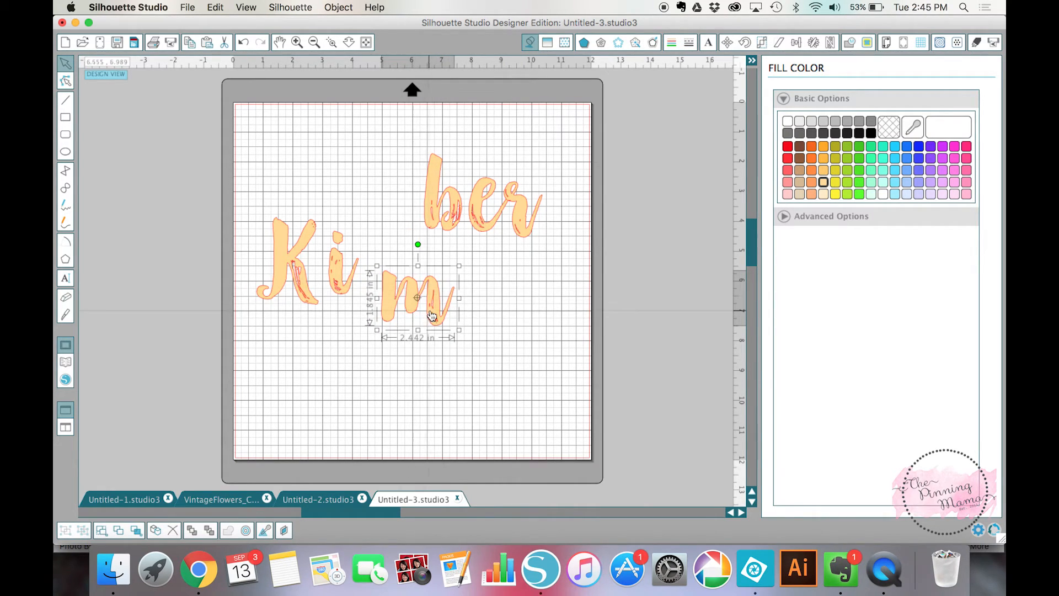
Step: Check whether the single letter m can be grouped or ungrouped on its own
left_click(474, 321)
left_click(431, 318)
right_click(433, 303)
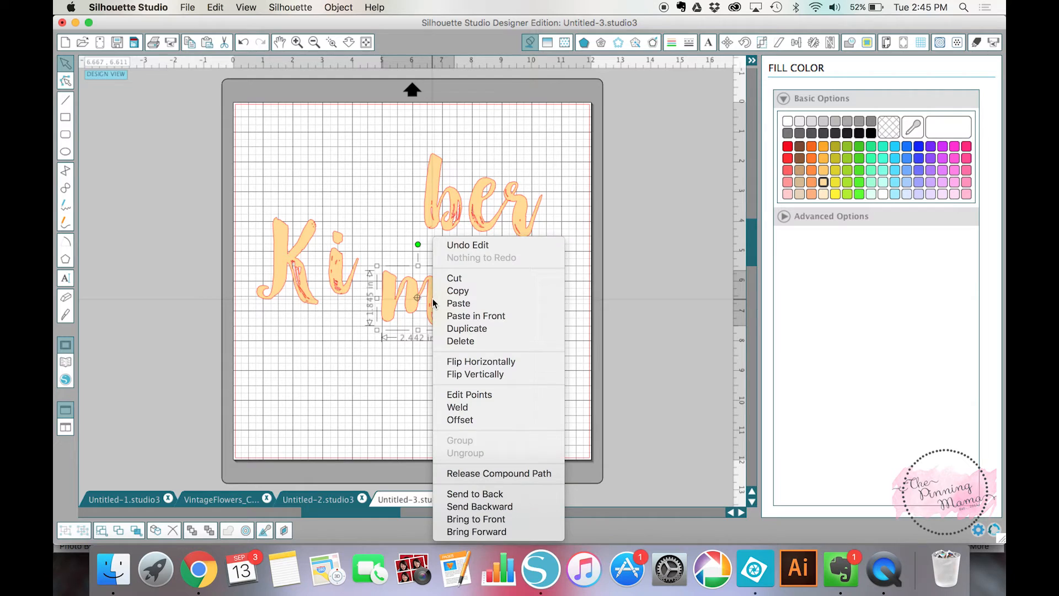
left_click(485, 444)
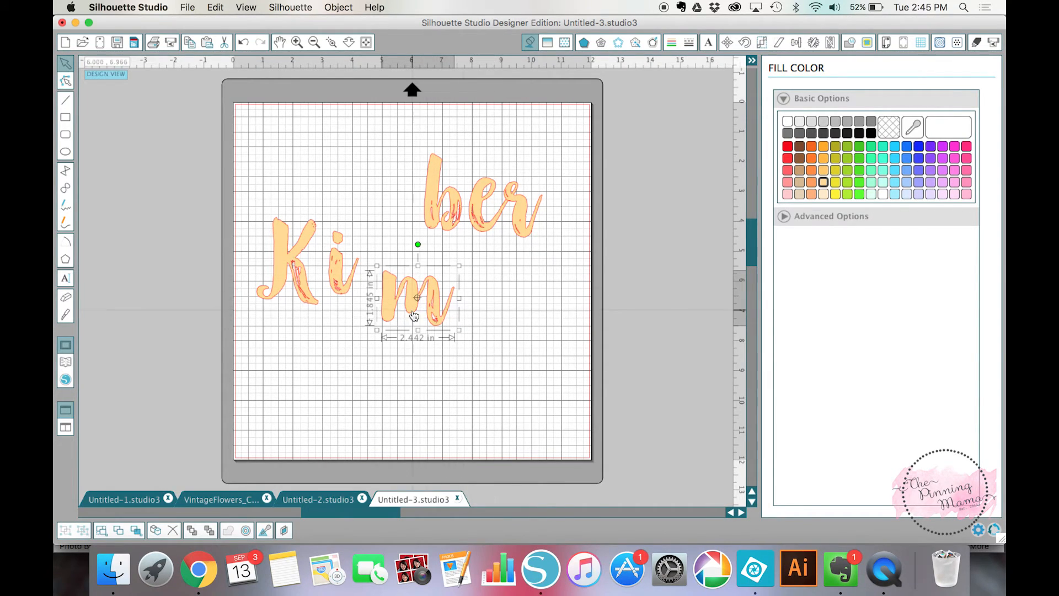
Step: Release the compound path of the letter m and enlarge its pieces to about 6.5 in wide by 4.9 in tall
right_click(435, 306)
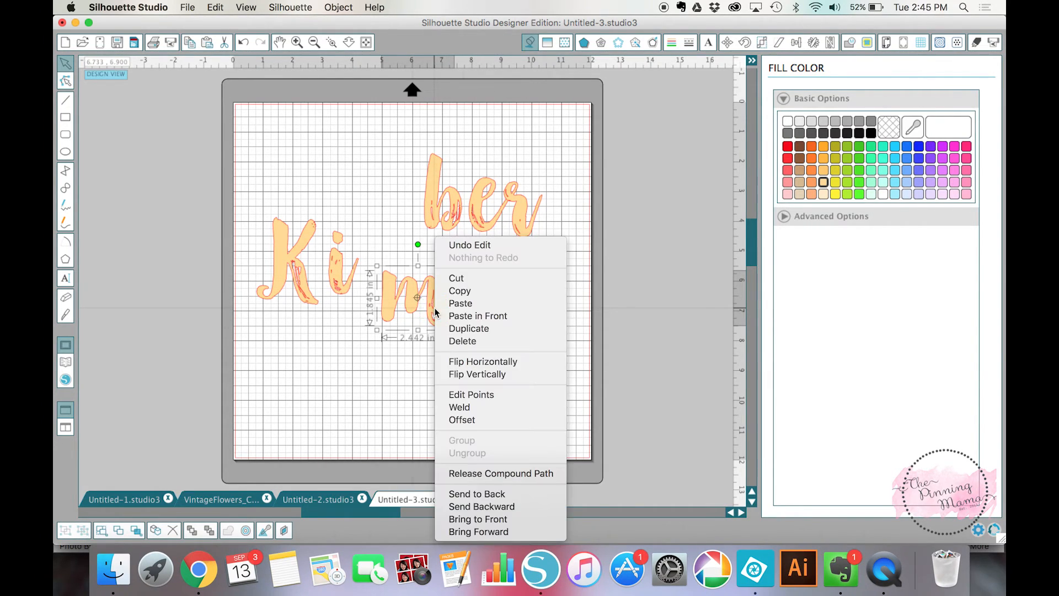
left_click(495, 473)
left_click_drag(460, 330, 567, 436)
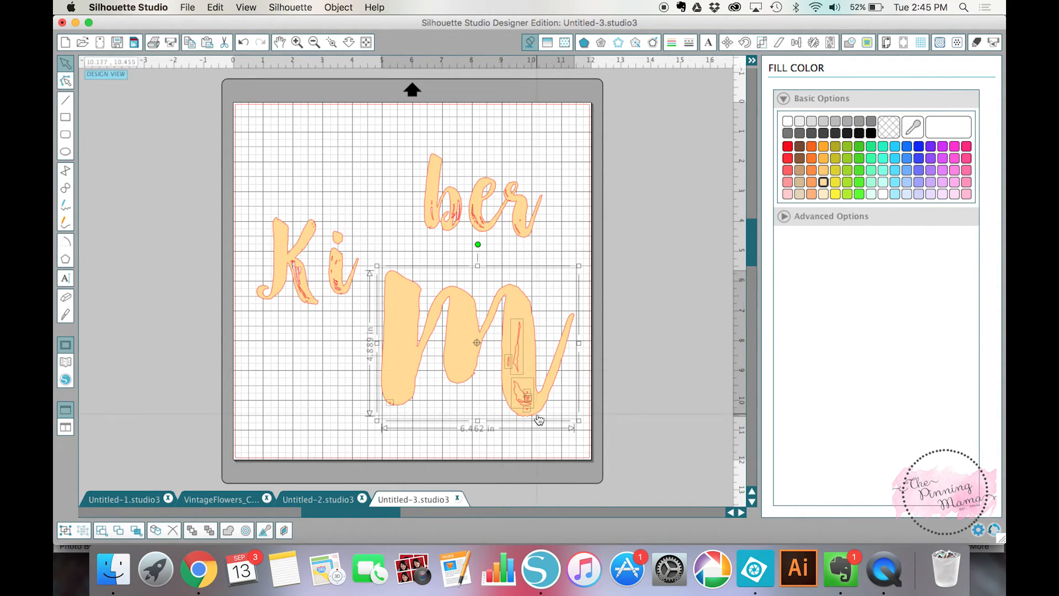
Step: Deselect the released letter m and delete the larger distressed-texture pieces inside its last leg
left_click(551, 436)
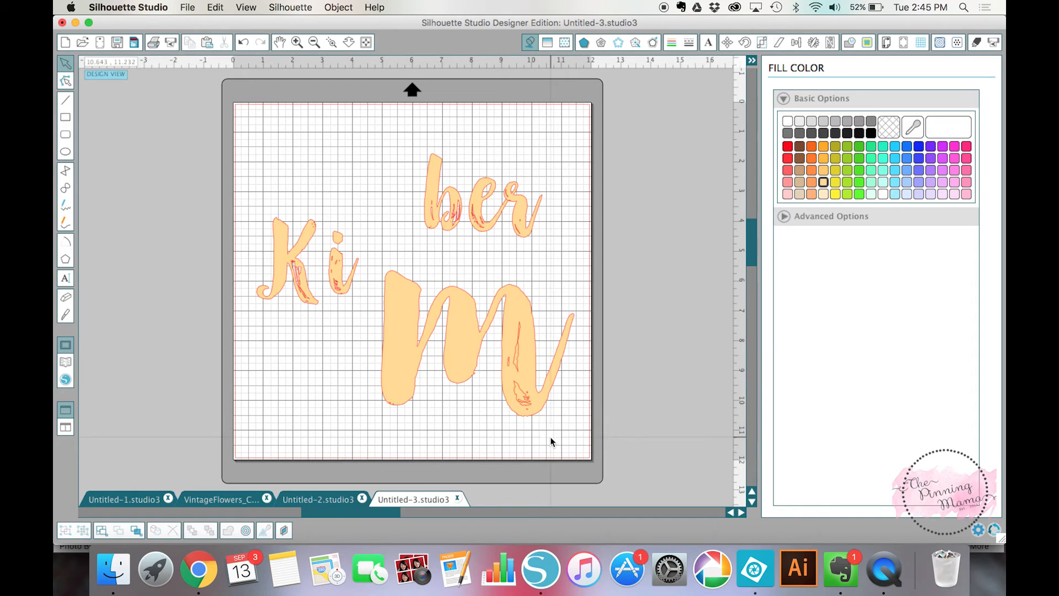
left_click(519, 364)
left_click(508, 361)
left_click(518, 403)
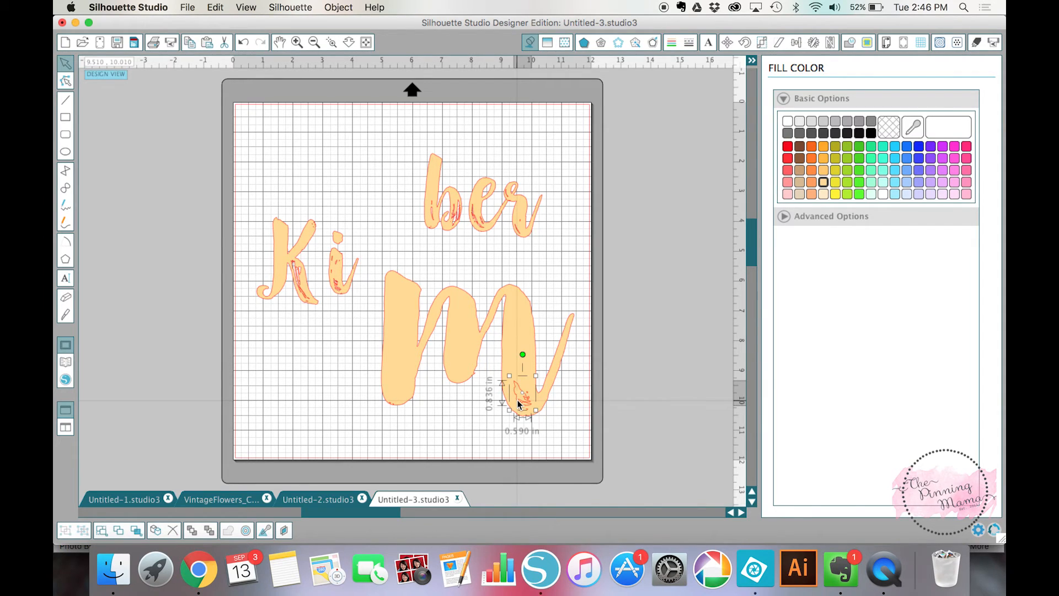
key("Delete")
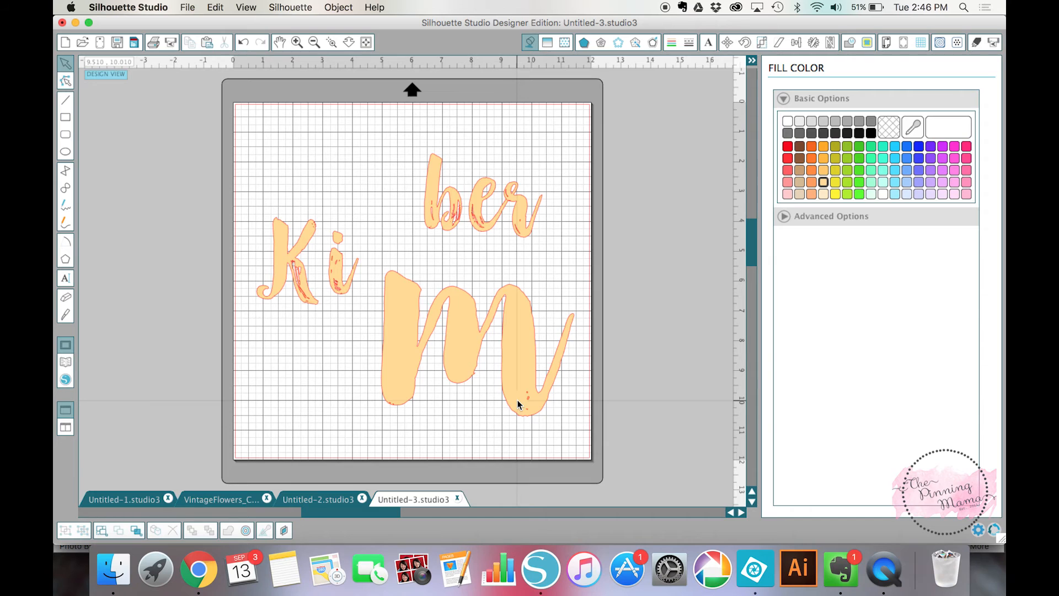
Step: Delete the remaining tiny specks near the bottom of the letter m's last leg, leaving that leg solid
left_click(529, 400)
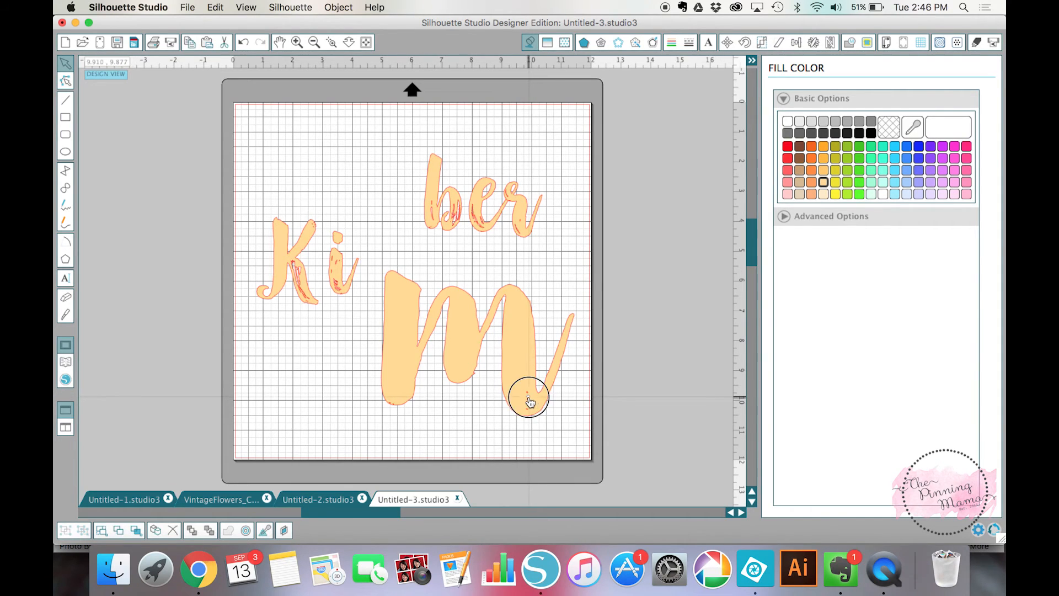
key("Delete")
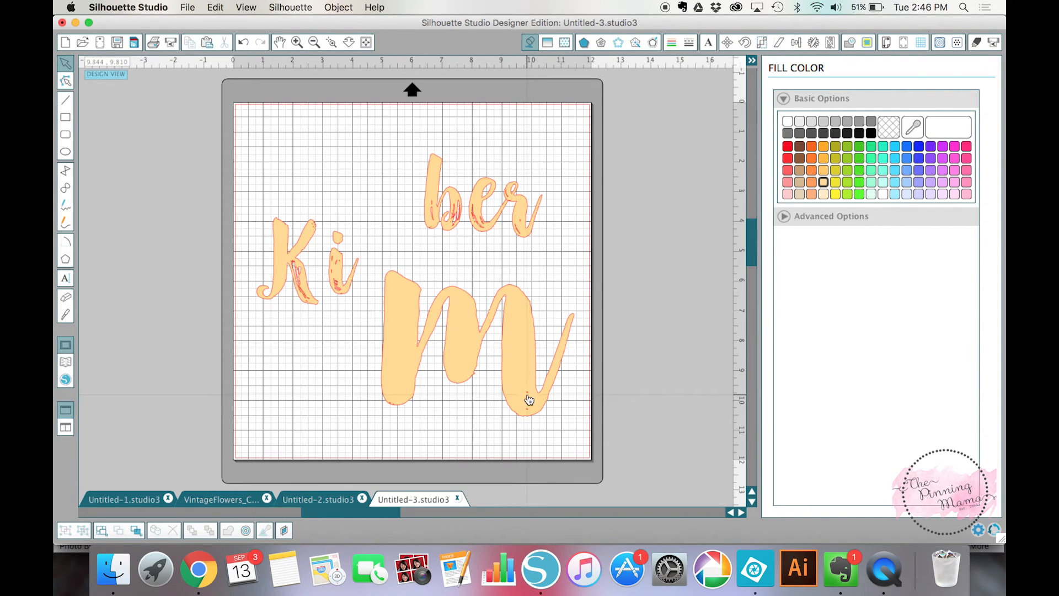
left_click(527, 395)
left_click(528, 397)
left_click(528, 412)
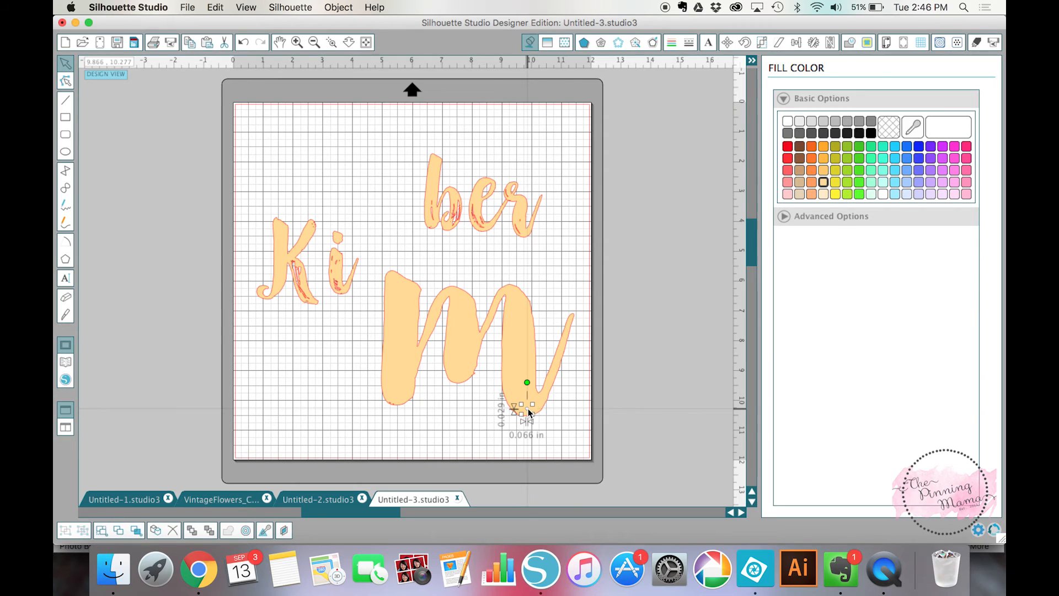
key("Delete")
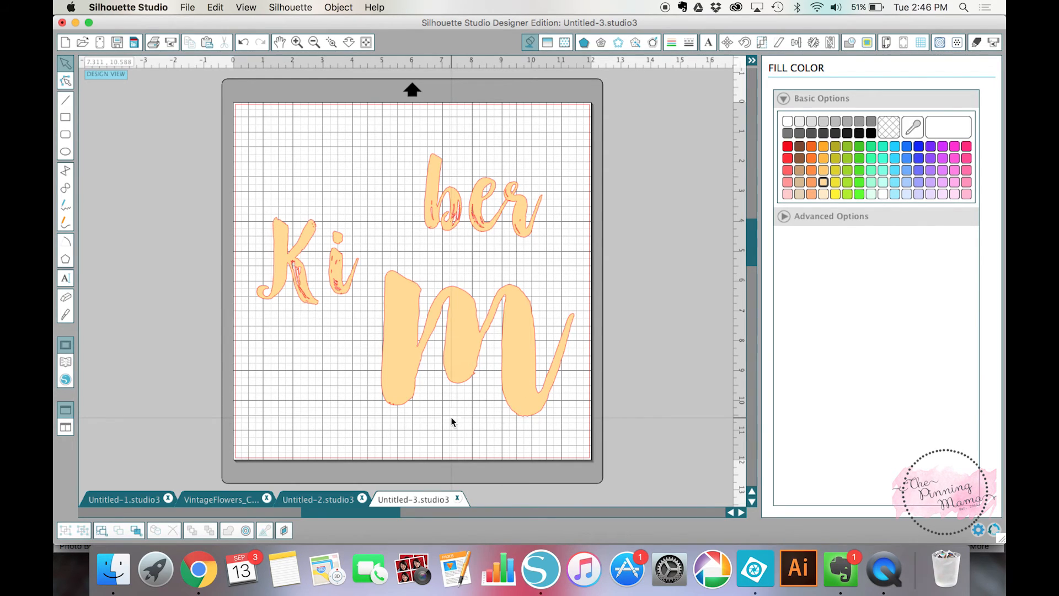